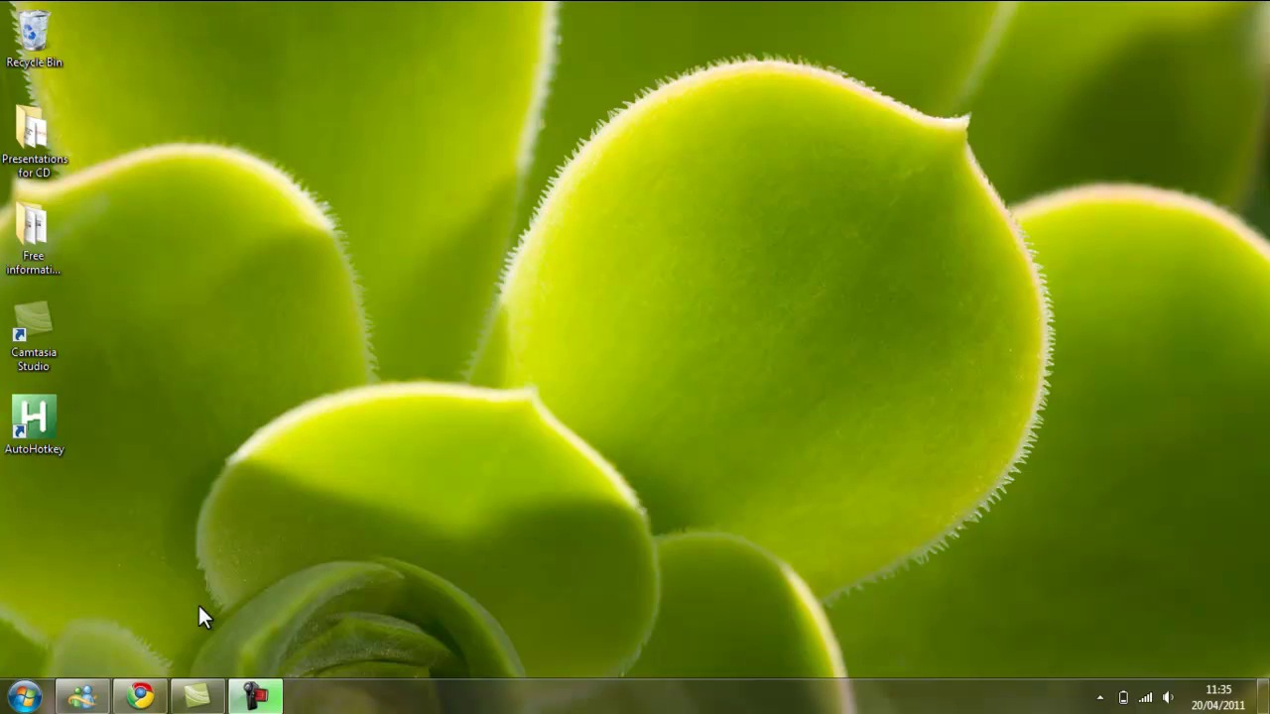
- Launch Magnifier from Accessories > Ease of Access so the screen is enlarged to 200%
click(22, 696)
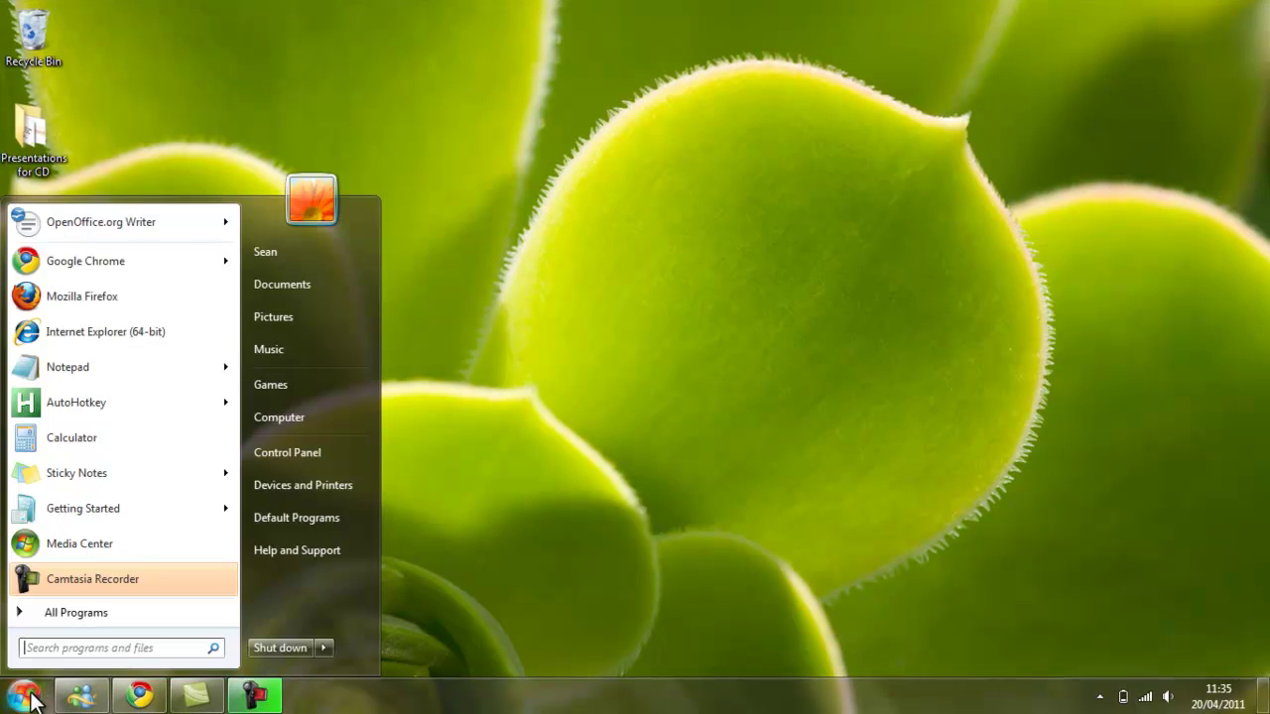
click(77, 611)
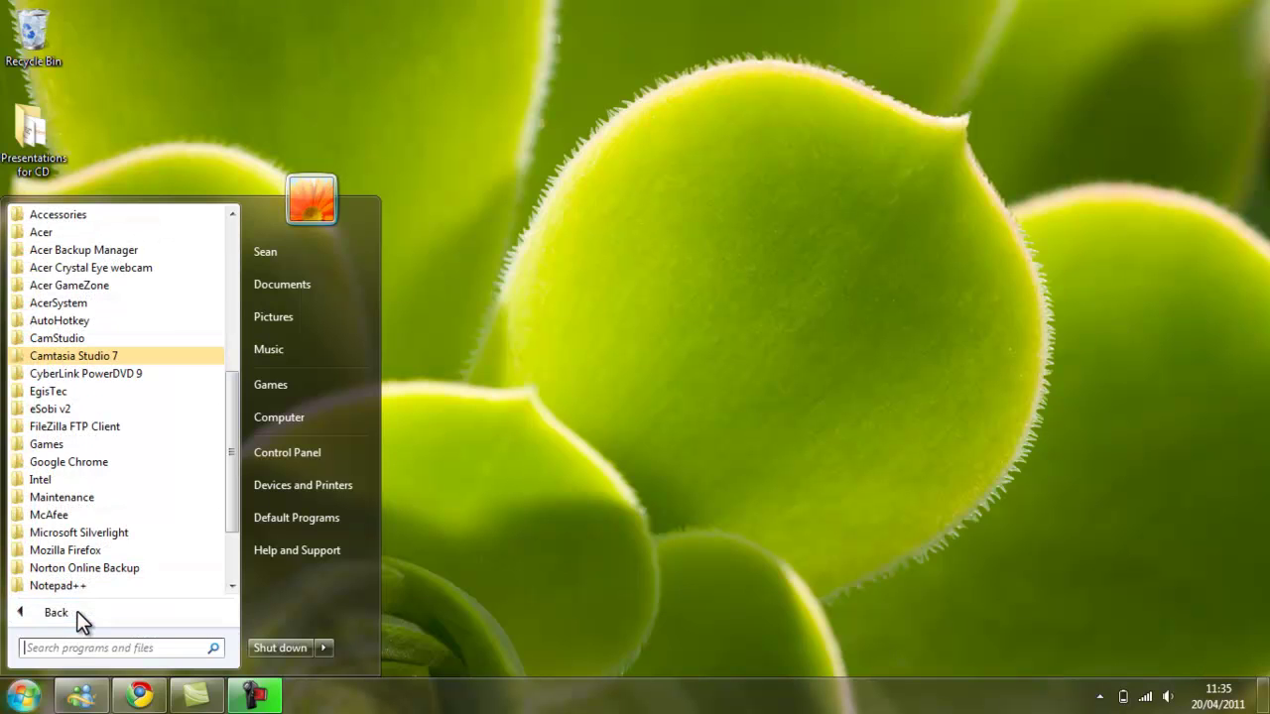
click(84, 214)
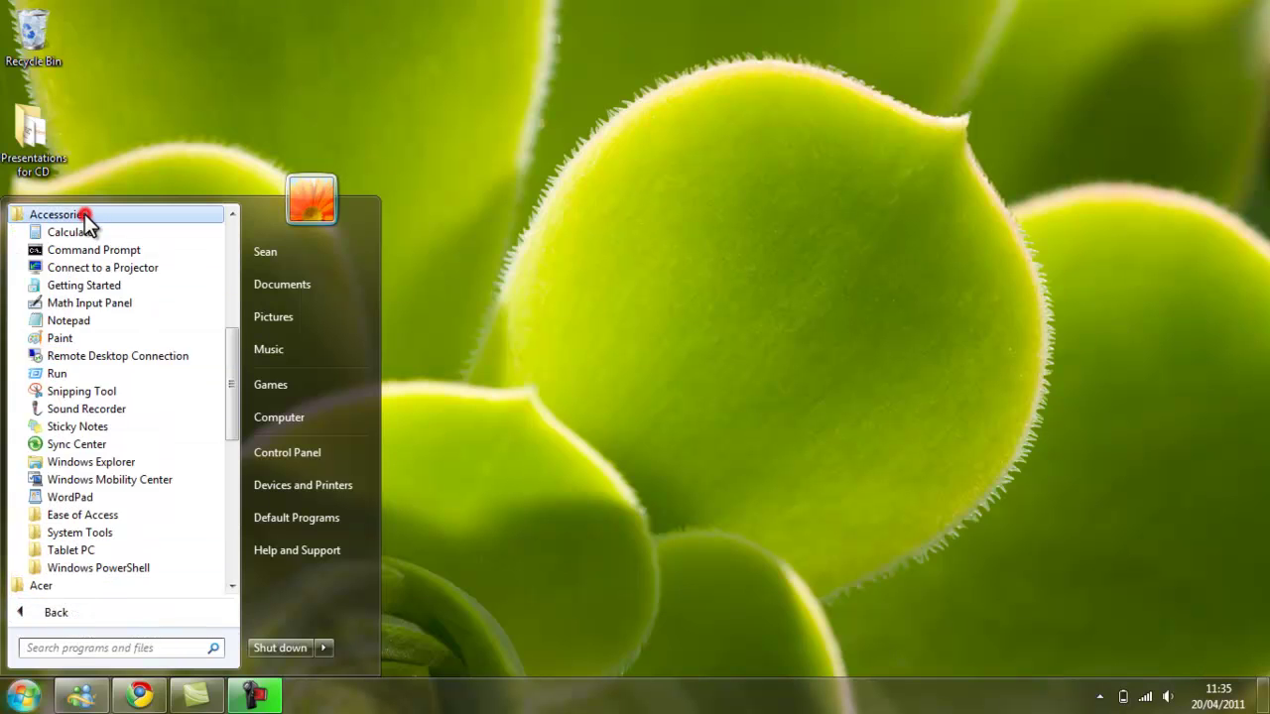
click(86, 516)
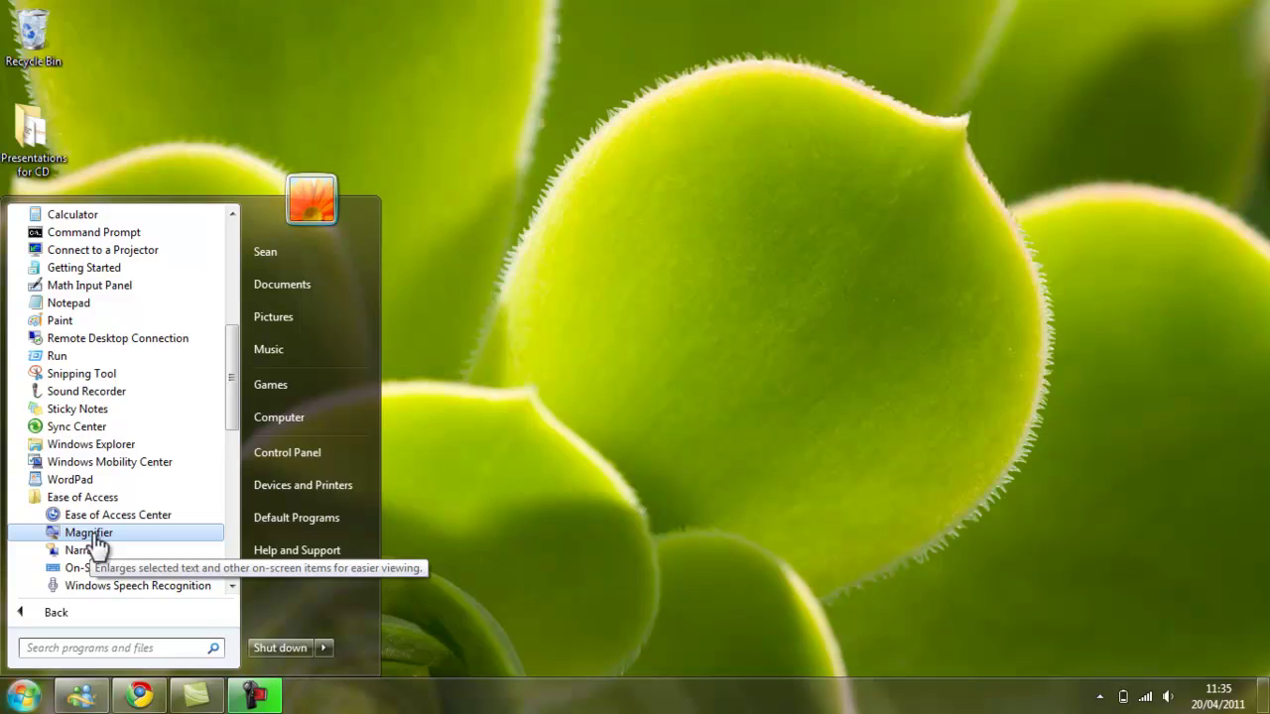
click(91, 533)
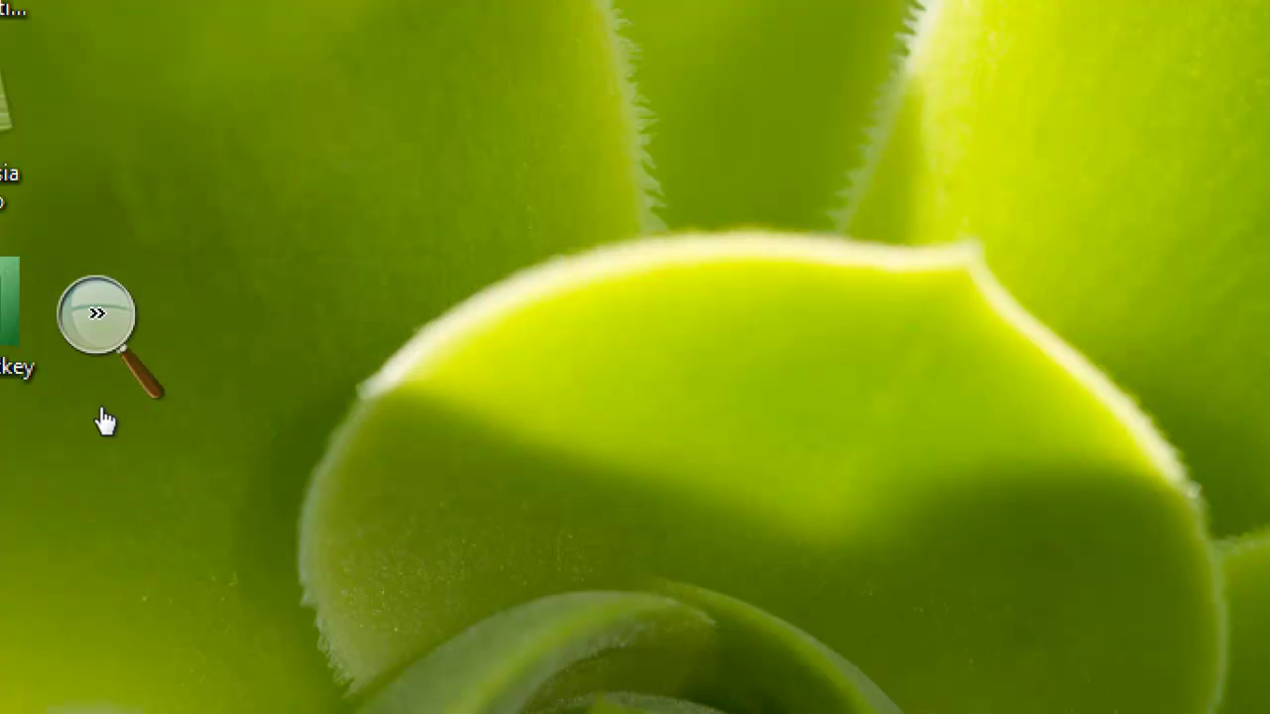
- Zoom Magnifier in to 300%, then back out to 200%
click(104, 410)
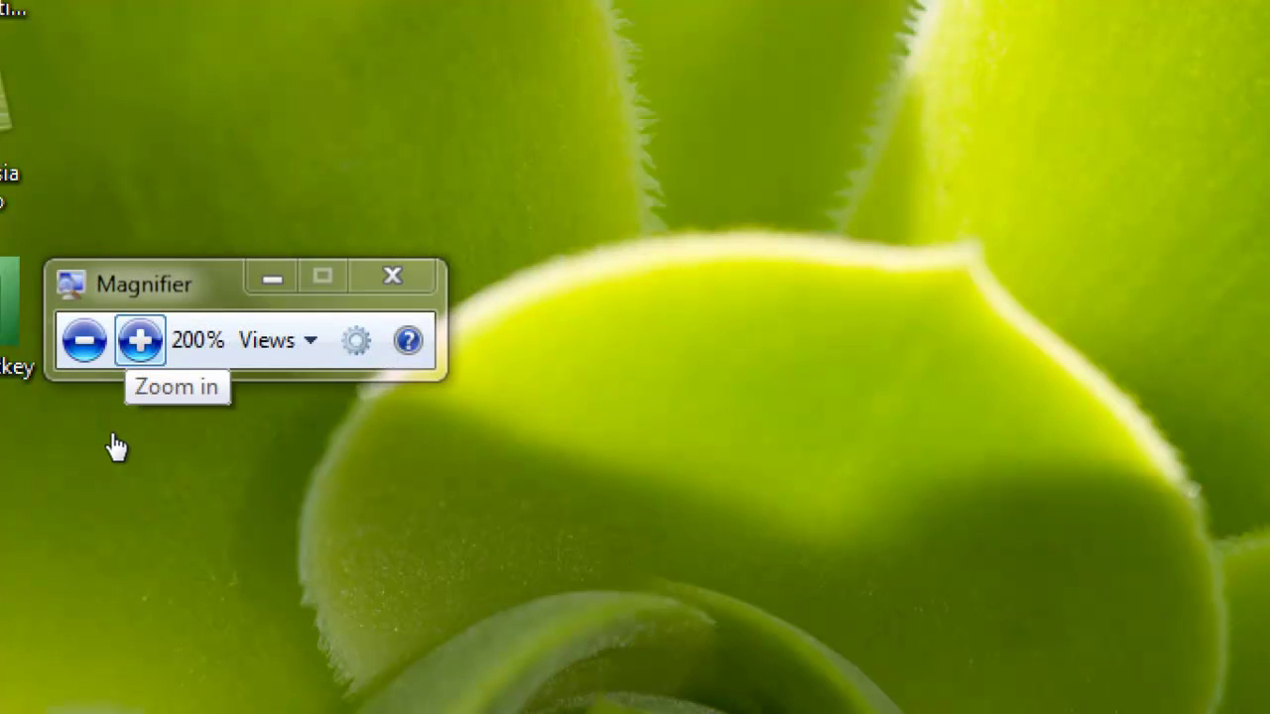
click(114, 436)
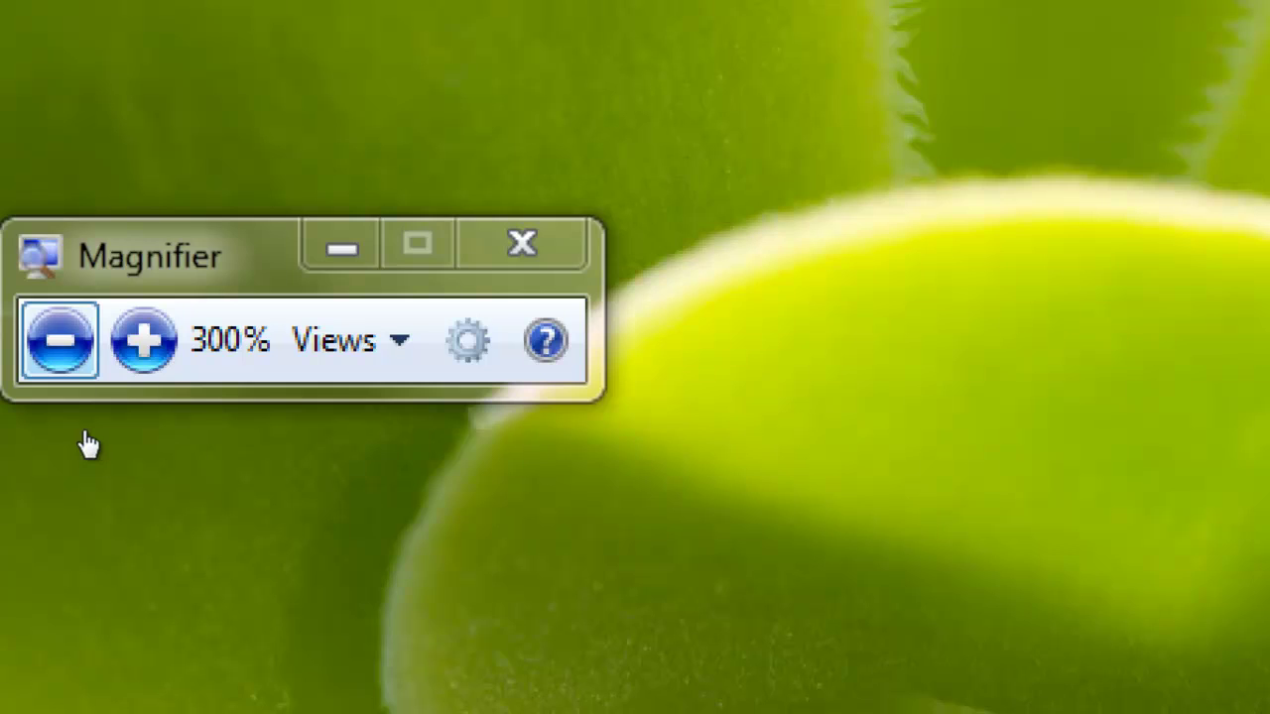
click(85, 438)
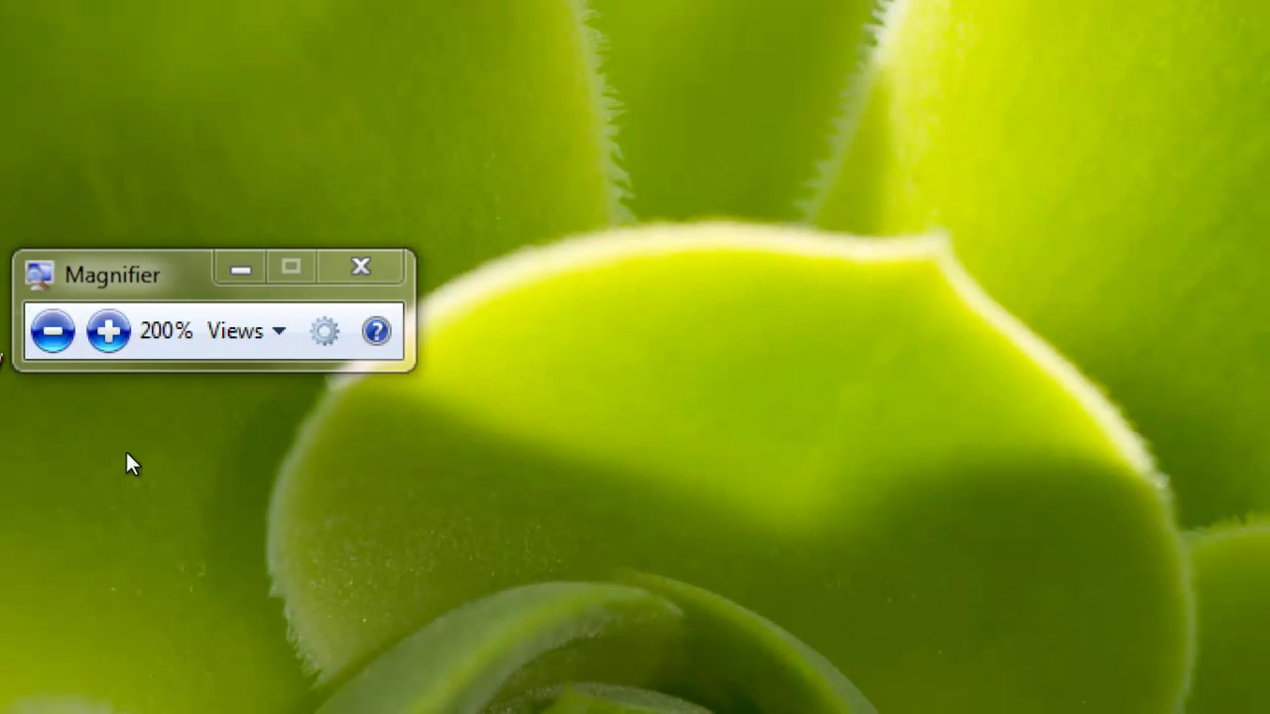
- Glance at the Magnifier view modes without changing them, then close Magnifier
key(space)
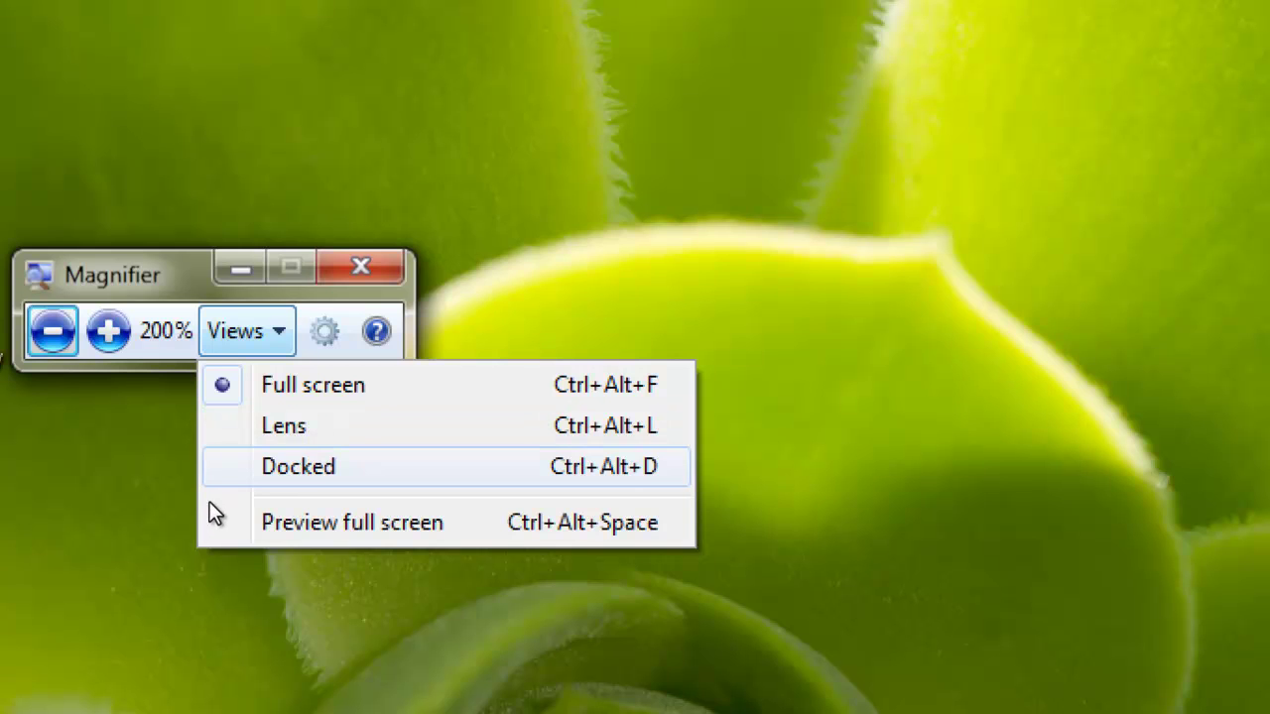
click(126, 497)
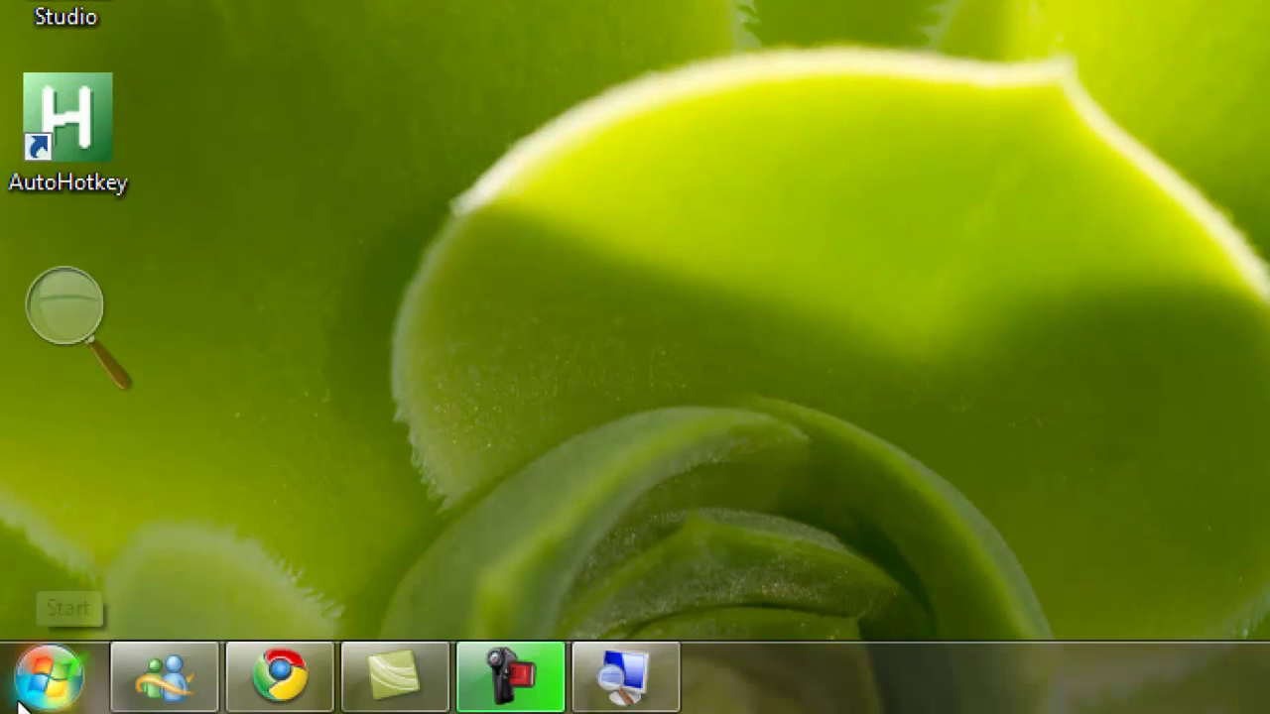
click(18, 703)
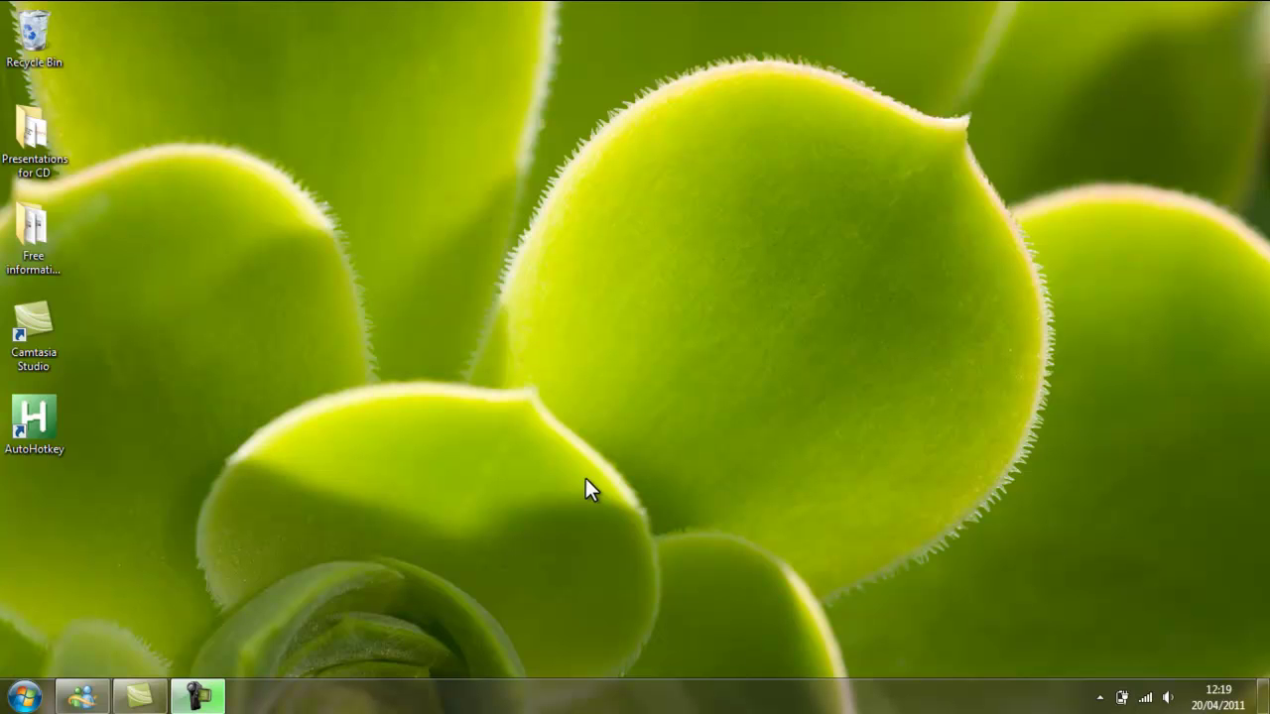
- Open Personalization from the desktop's right-click menu
right_click(585, 479)
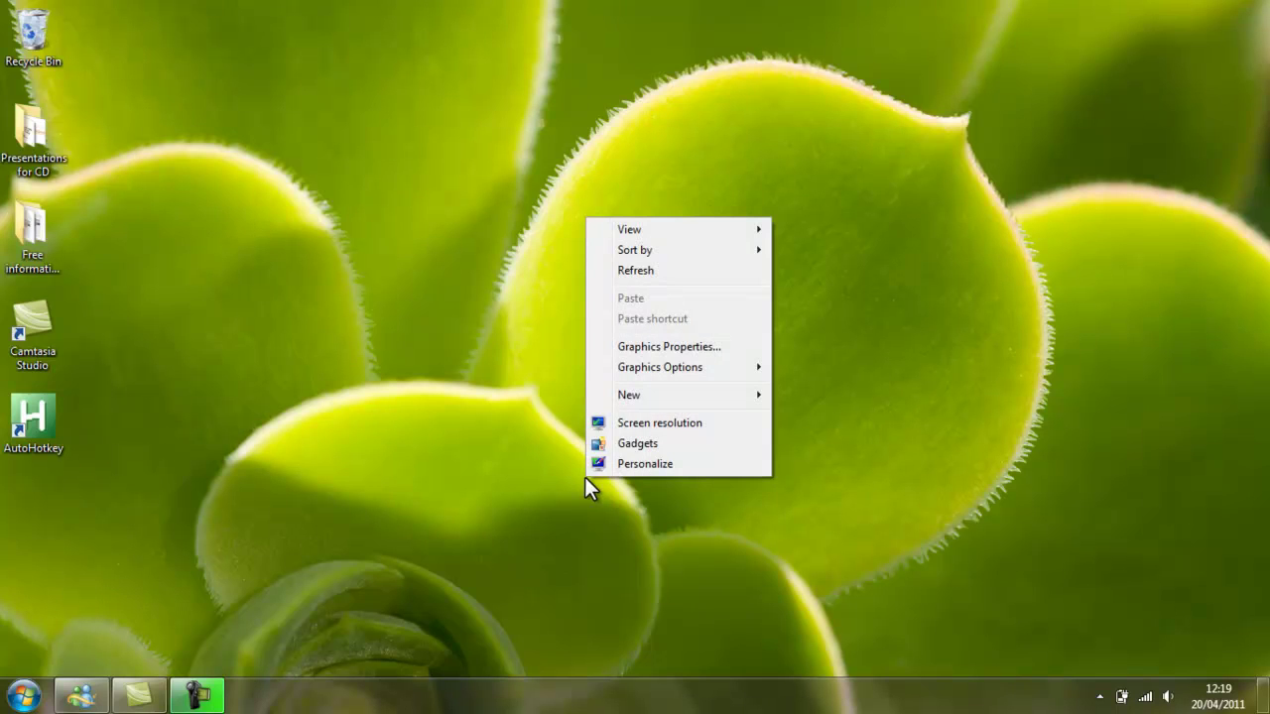
click(640, 464)
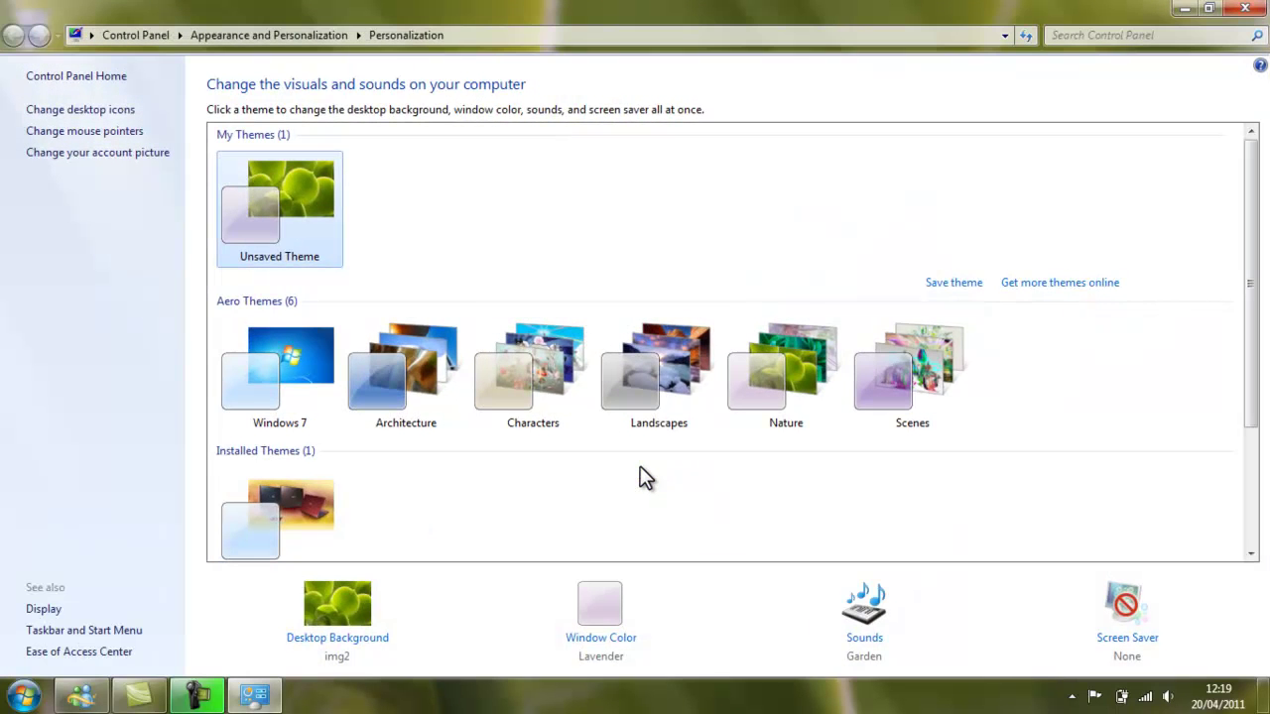
- Preview the Medium 125% and custom DPI text sizes in Display, then close without applying
click(45, 609)
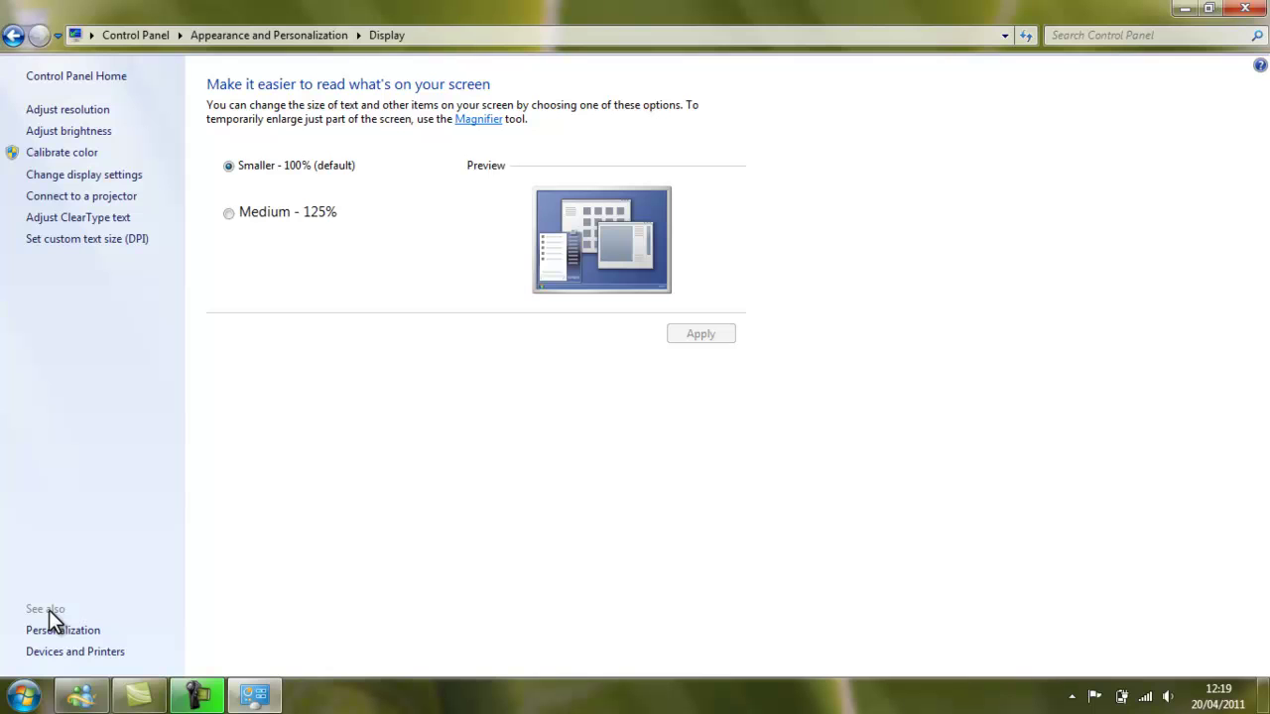
click(228, 212)
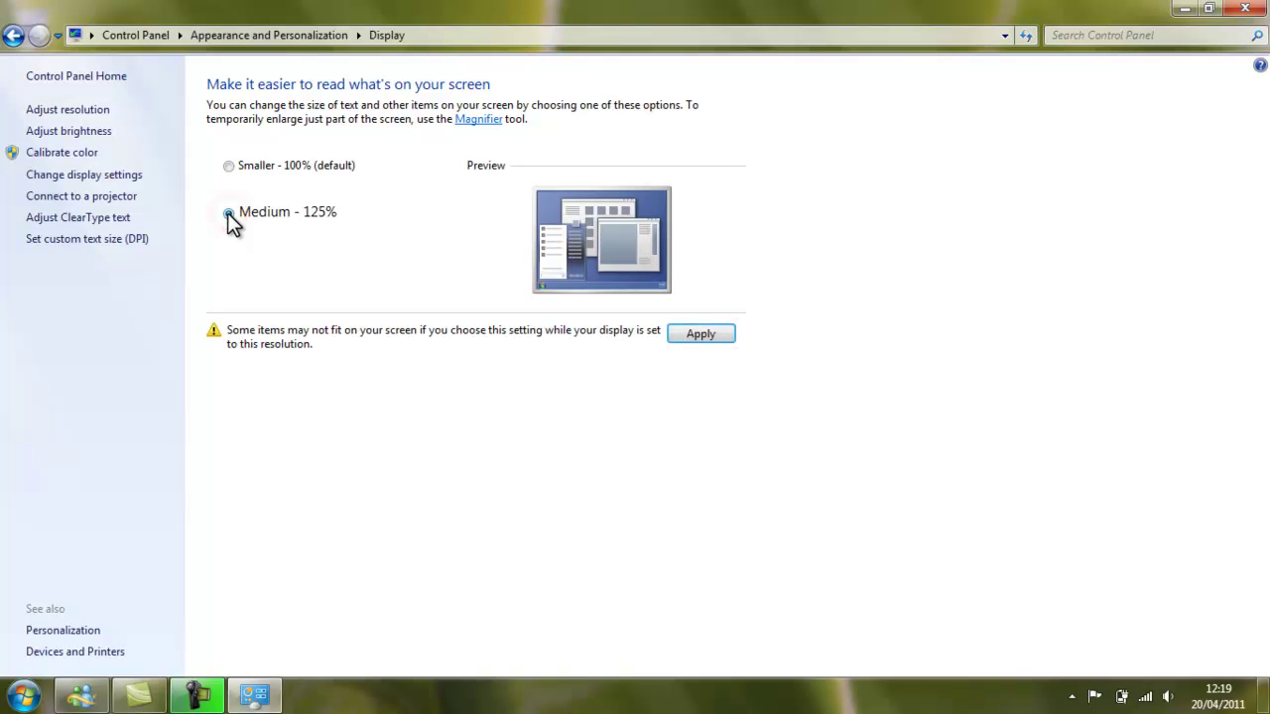
click(68, 241)
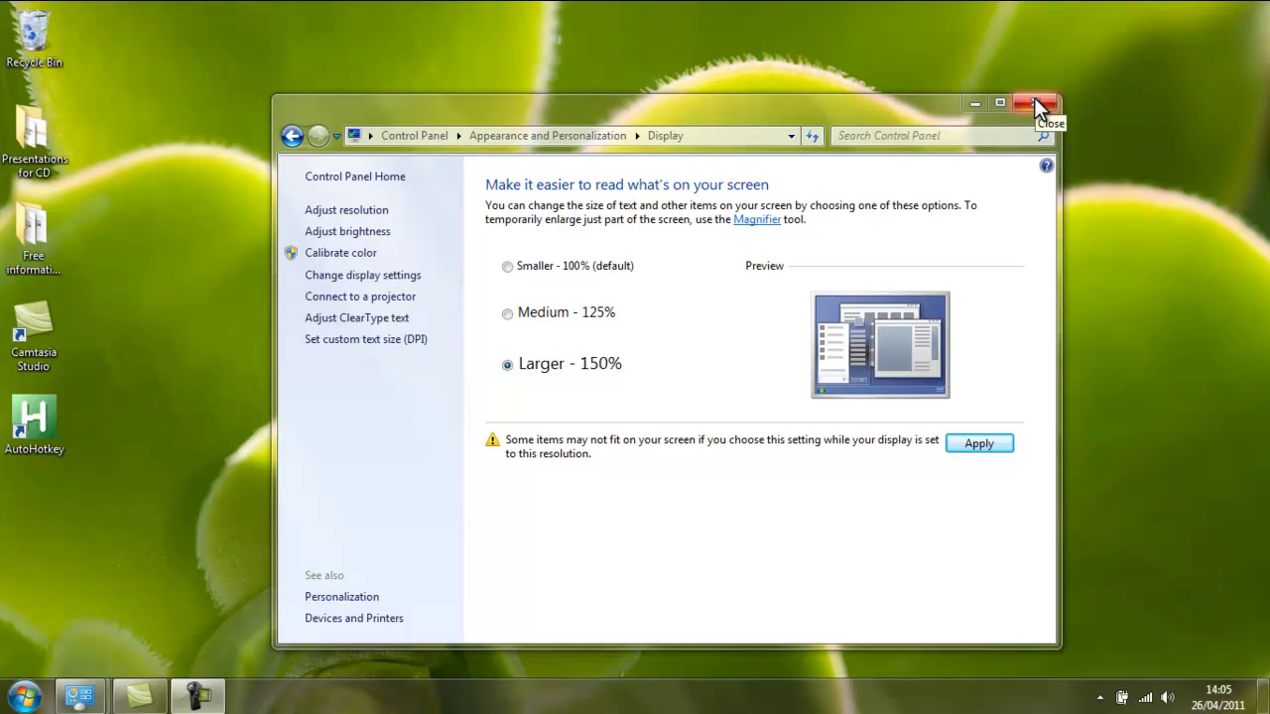
click(1036, 105)
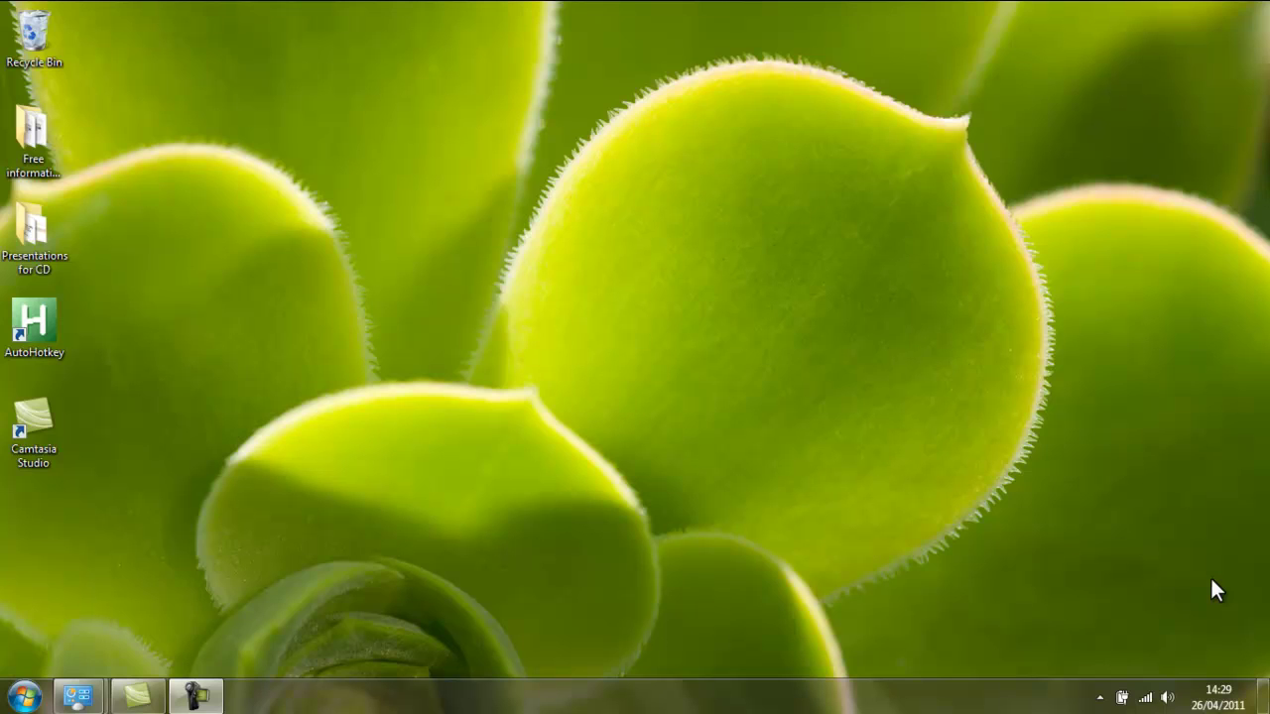
key(shift+alt+Print)
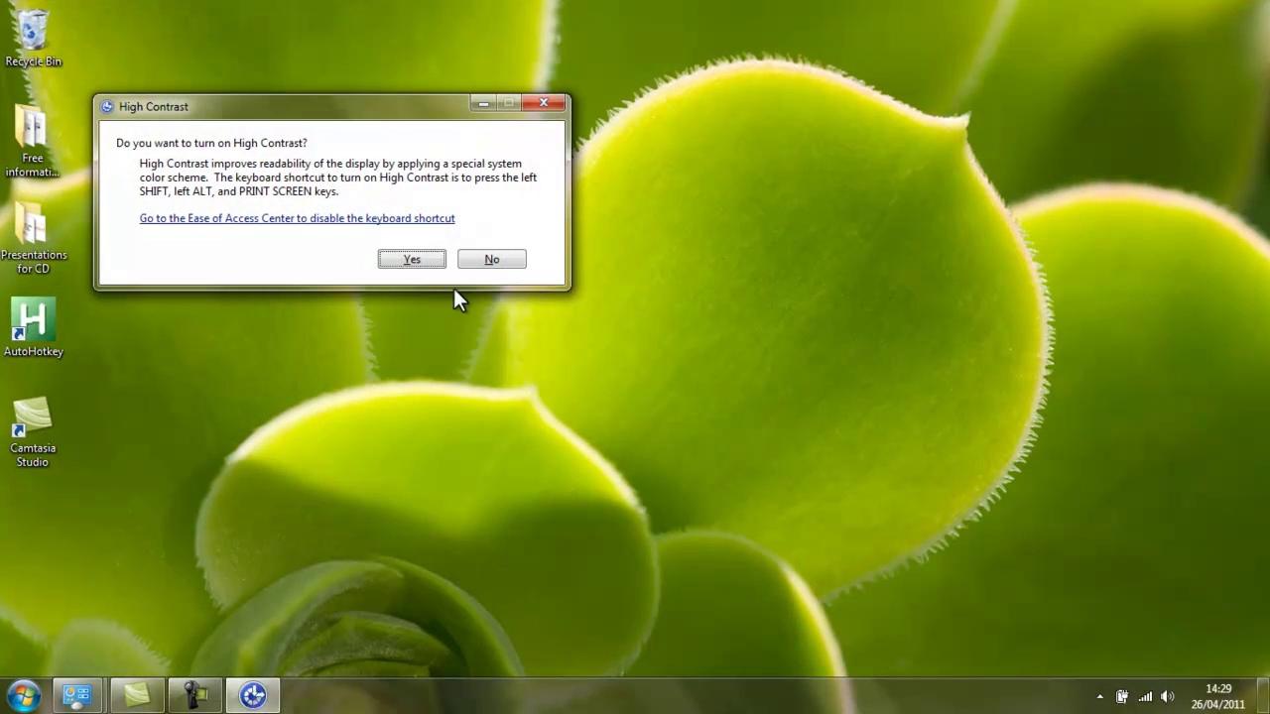
click(401, 258)
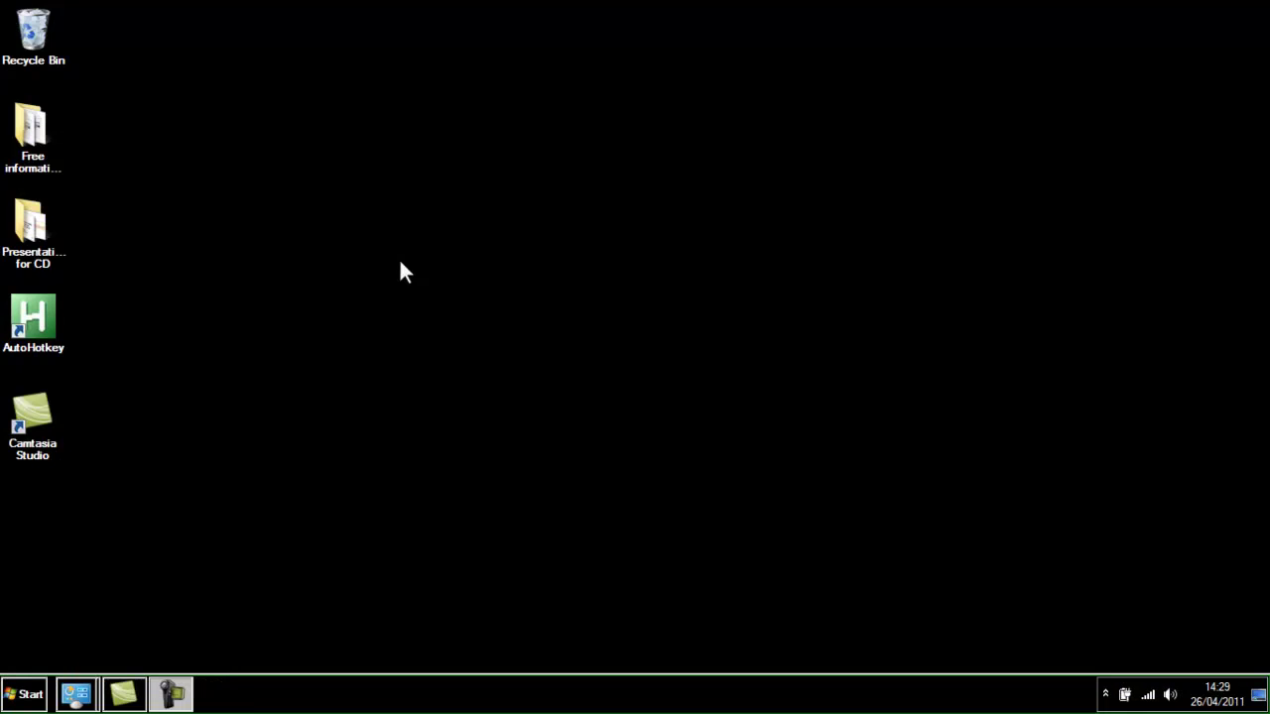
click(24, 693)
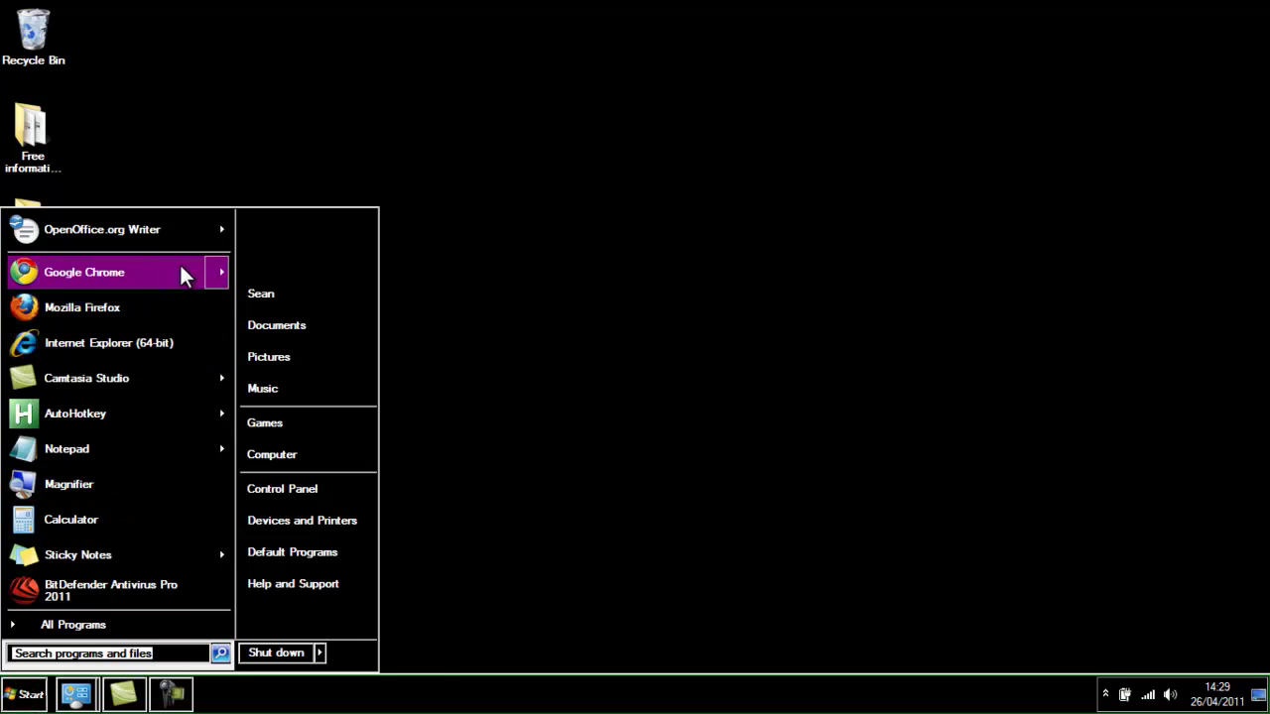
click(217, 271)
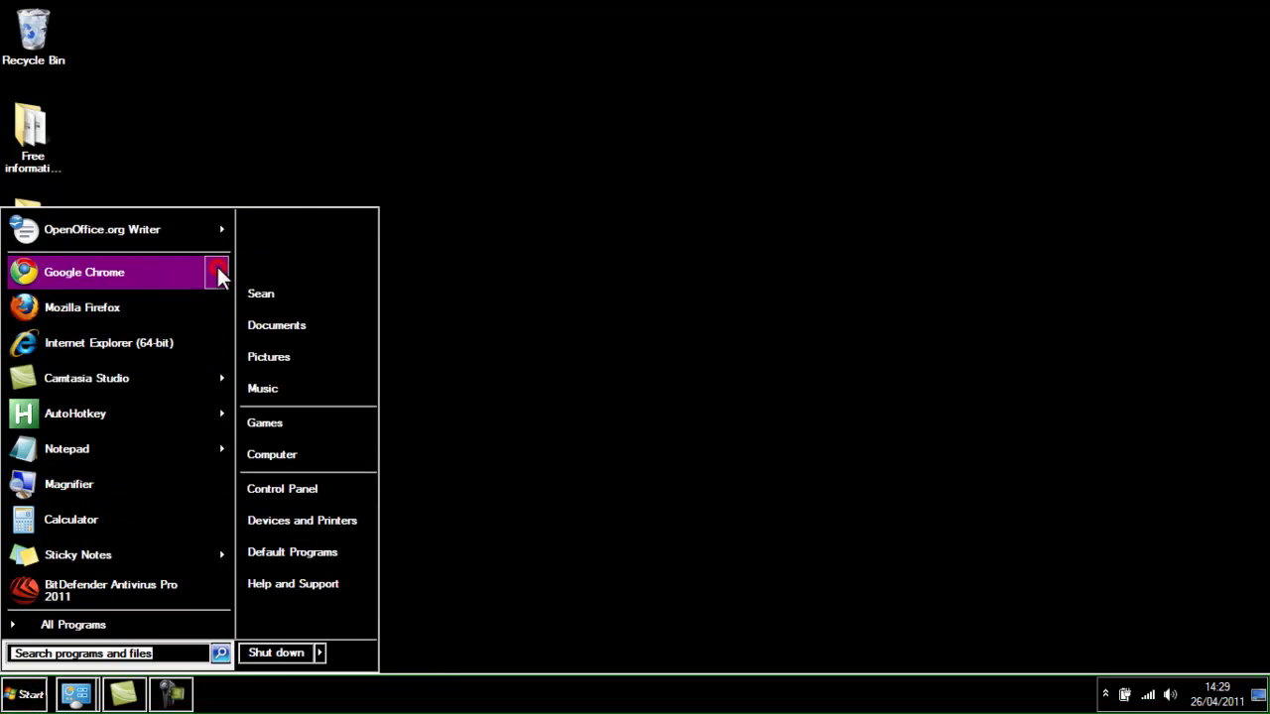
click(677, 396)
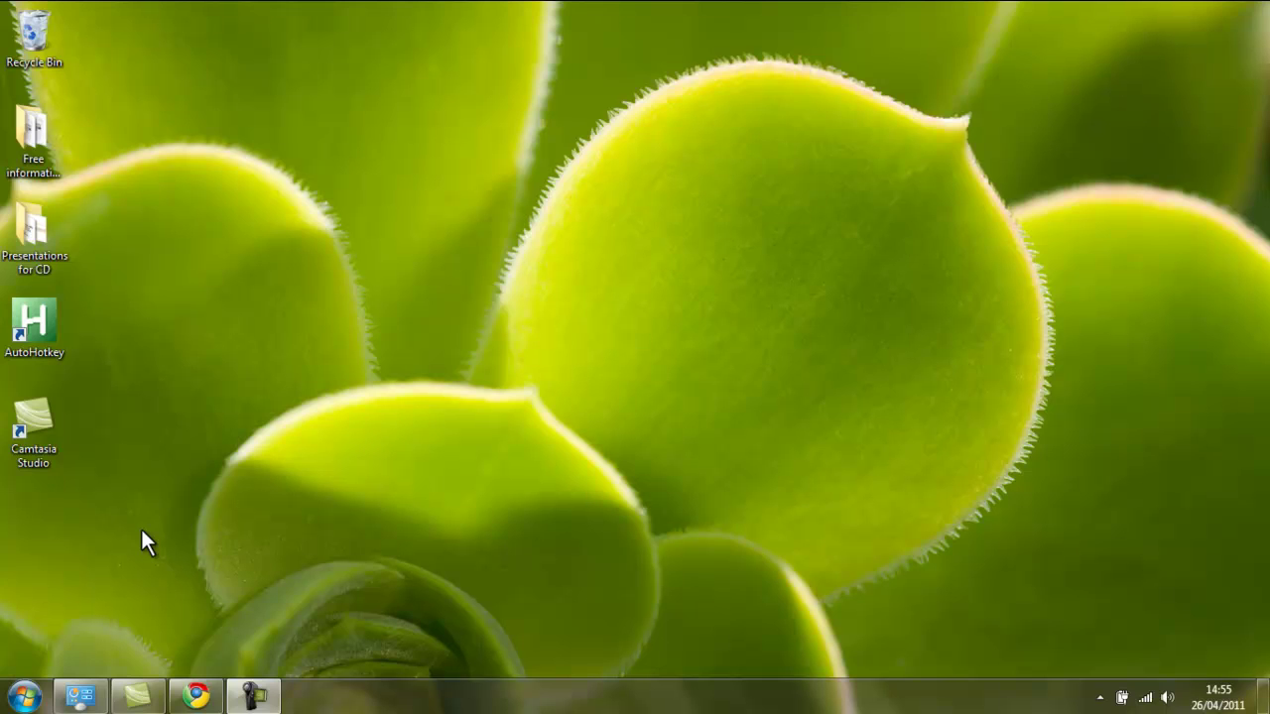
- Launch the Ease of Access Center from Accessories > Ease of Access
click(25, 696)
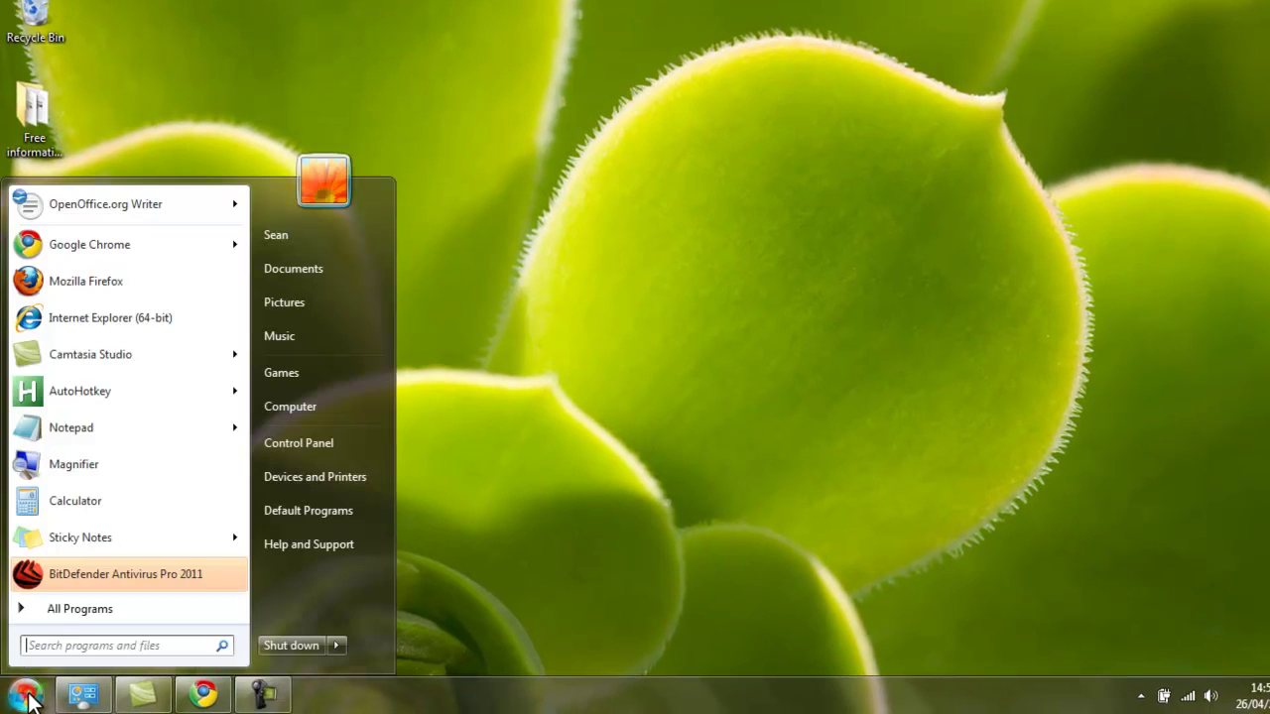
click(65, 610)
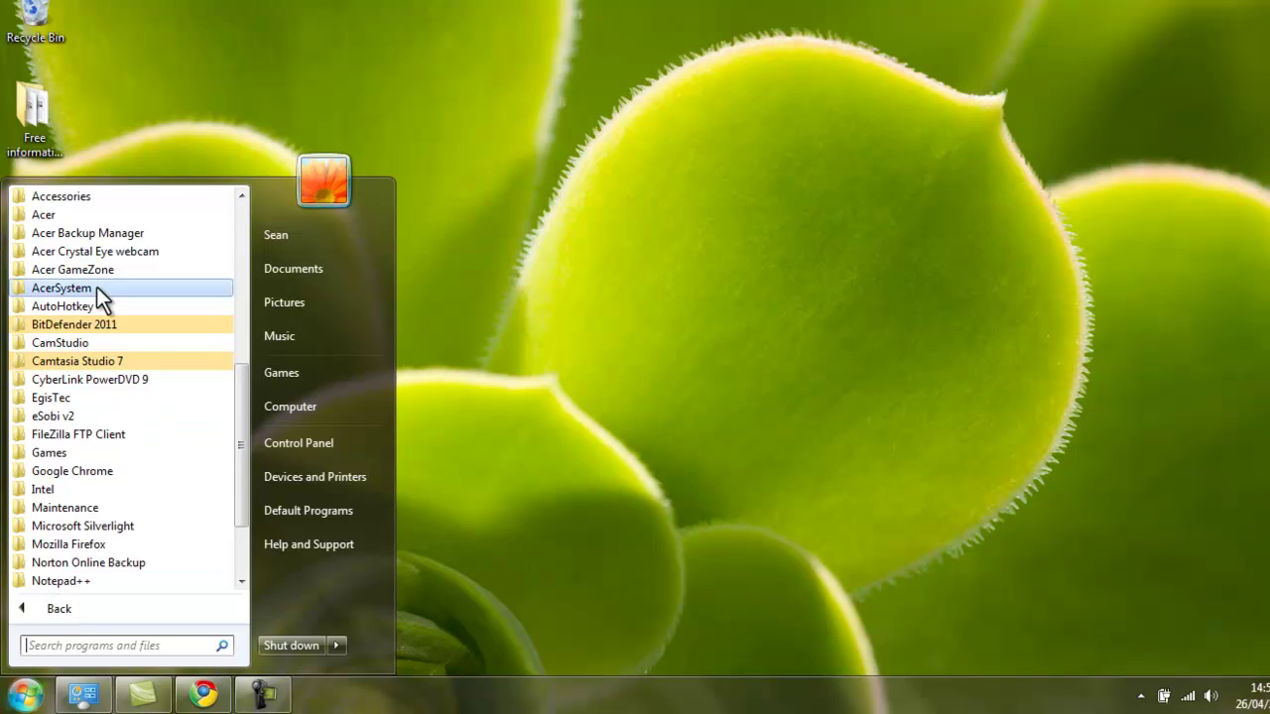
click(95, 199)
click(111, 509)
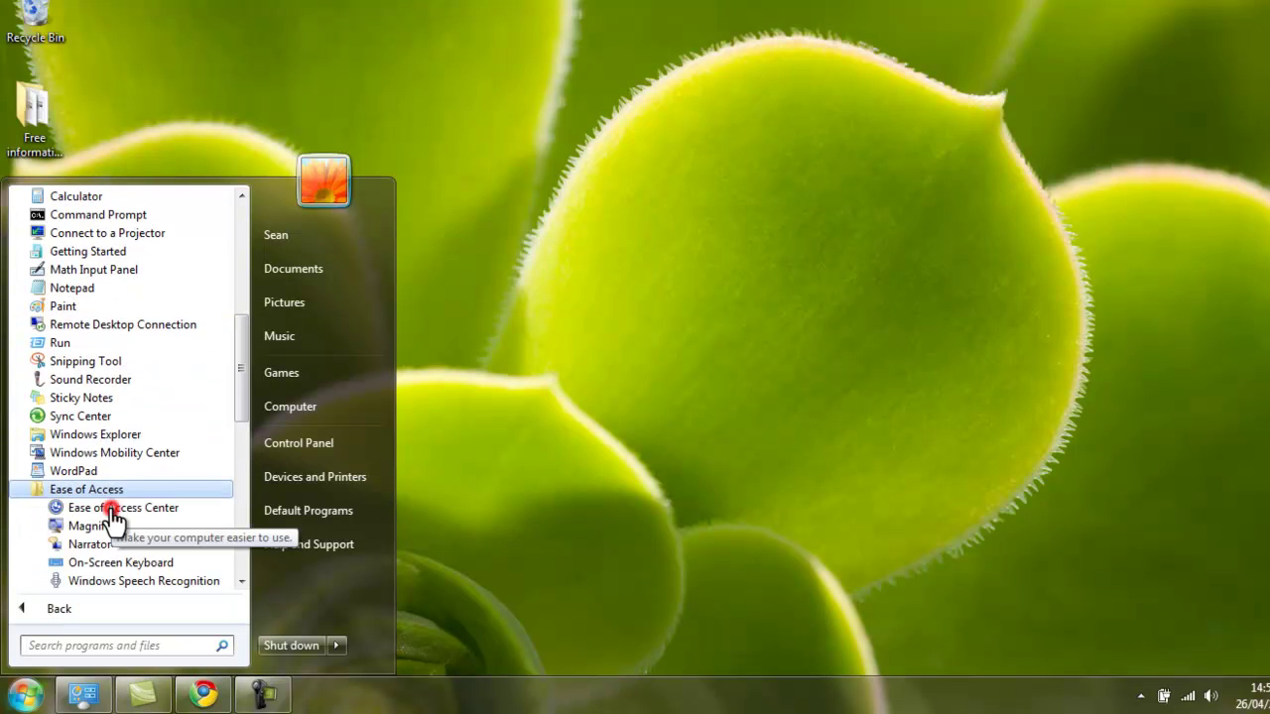
click(109, 506)
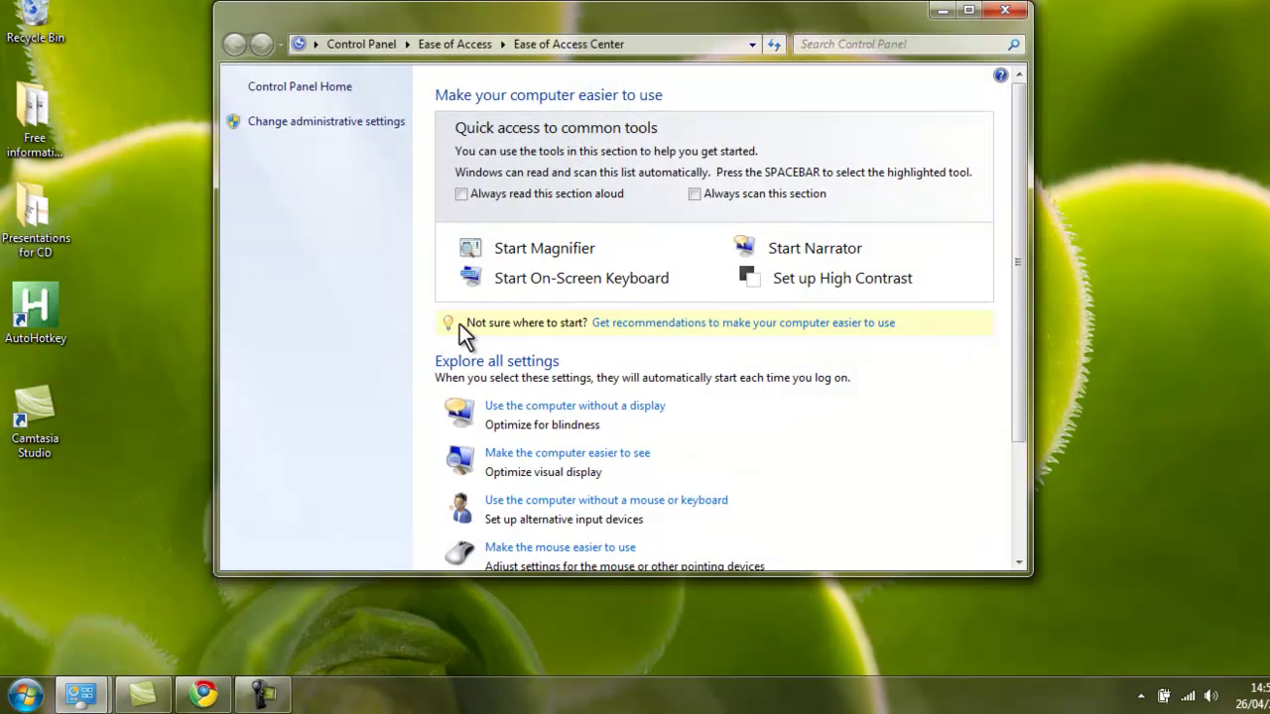
- Peek at 'Make the mouse easier to use', then go back to the Center overview
drag(1018, 230, 1069, 357)
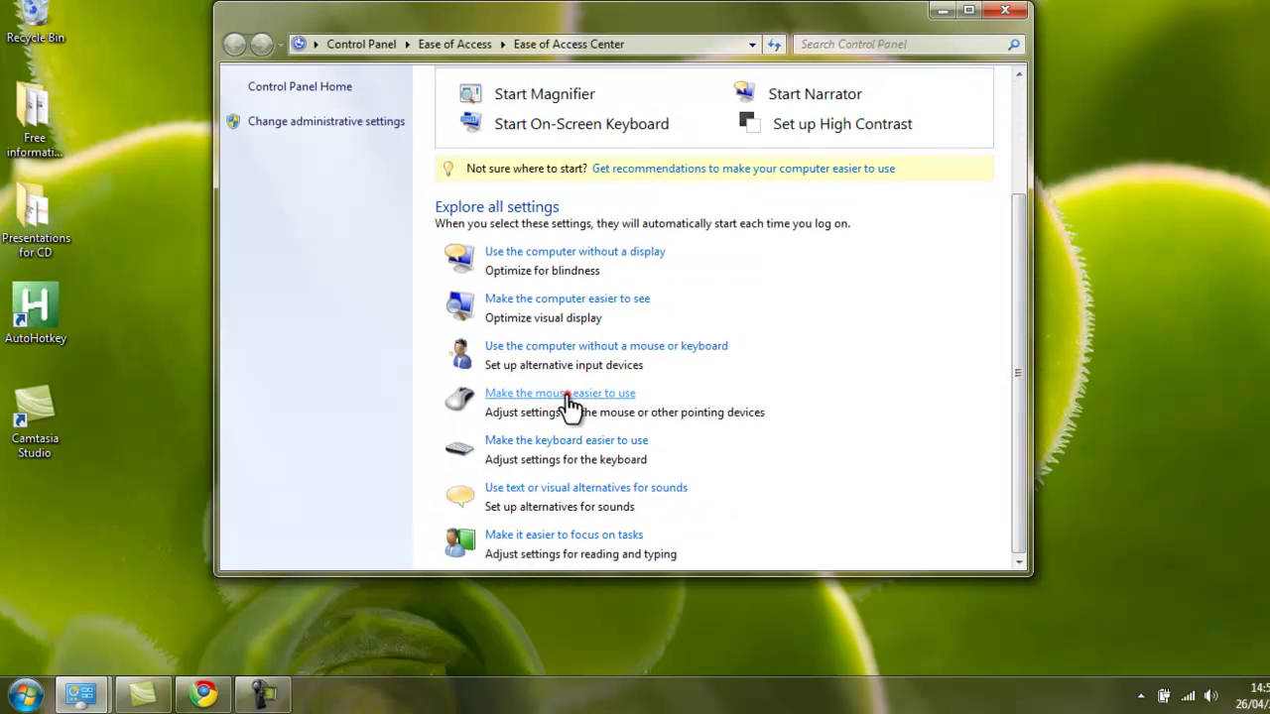
click(570, 397)
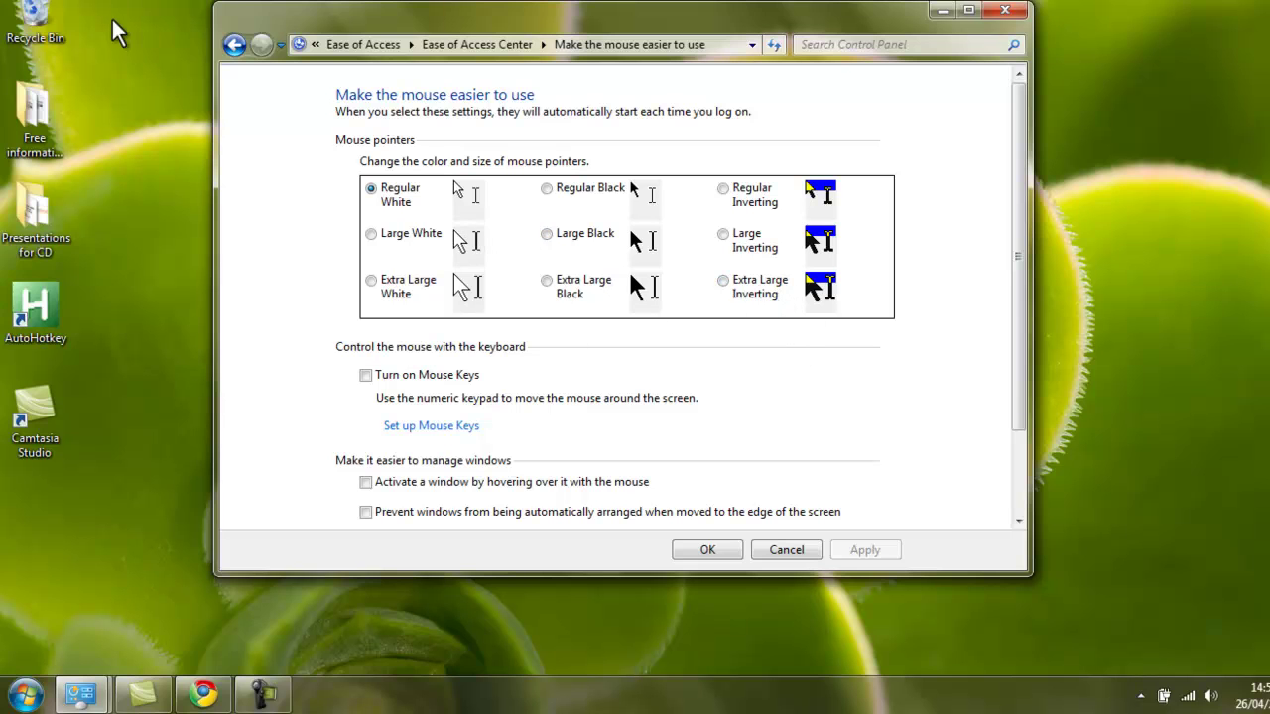
click(235, 45)
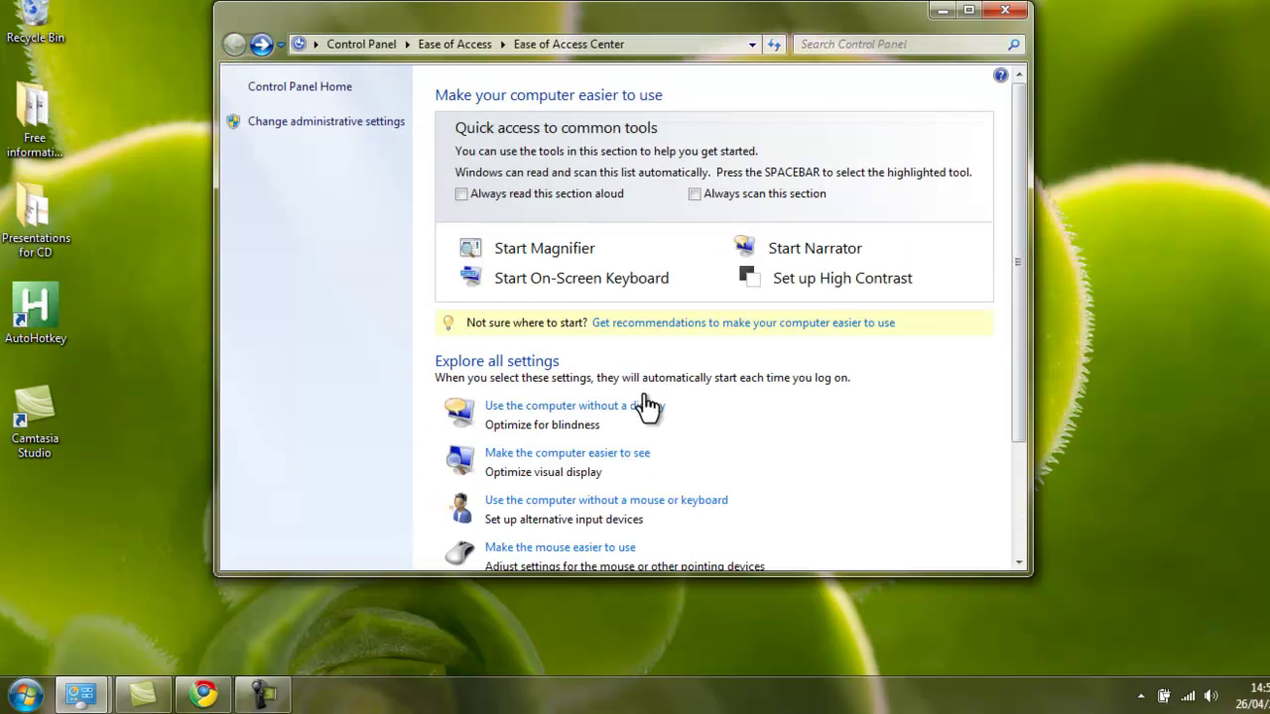
- Try blinking cursor thickness 4 under 'Make the computer easier to see', then cancel and close
click(616, 455)
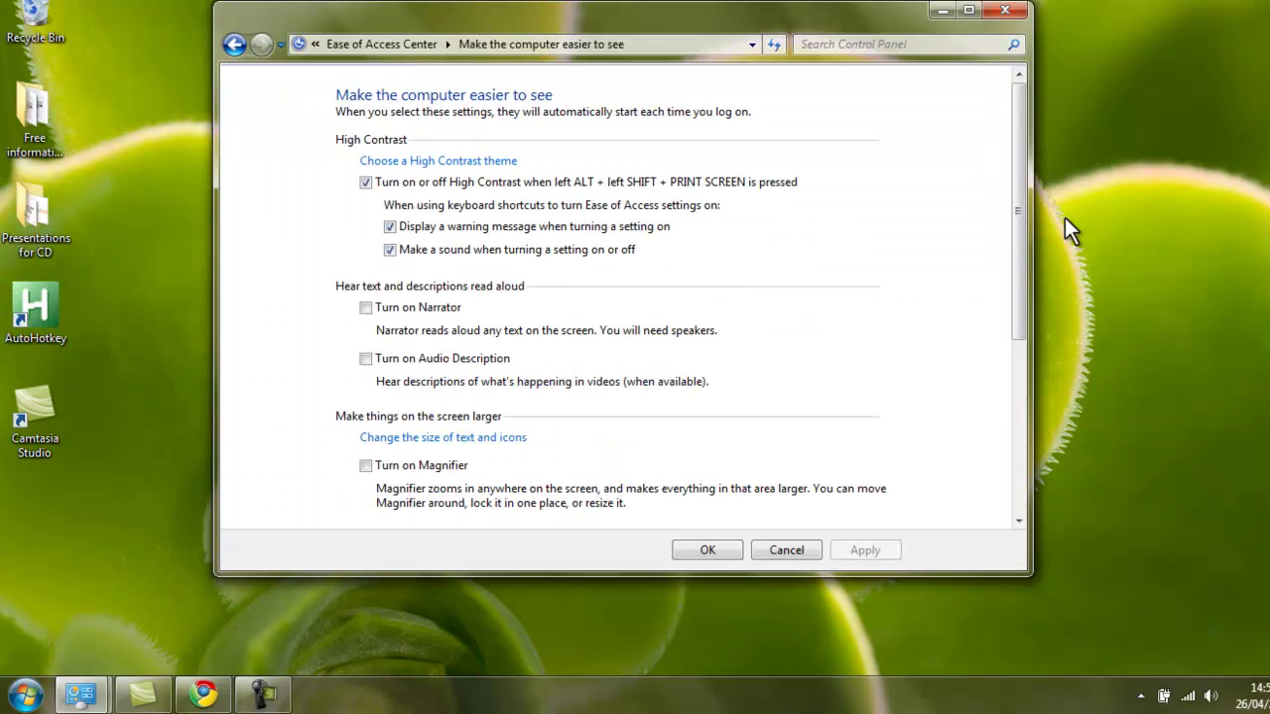
drag(1020, 194, 1019, 357)
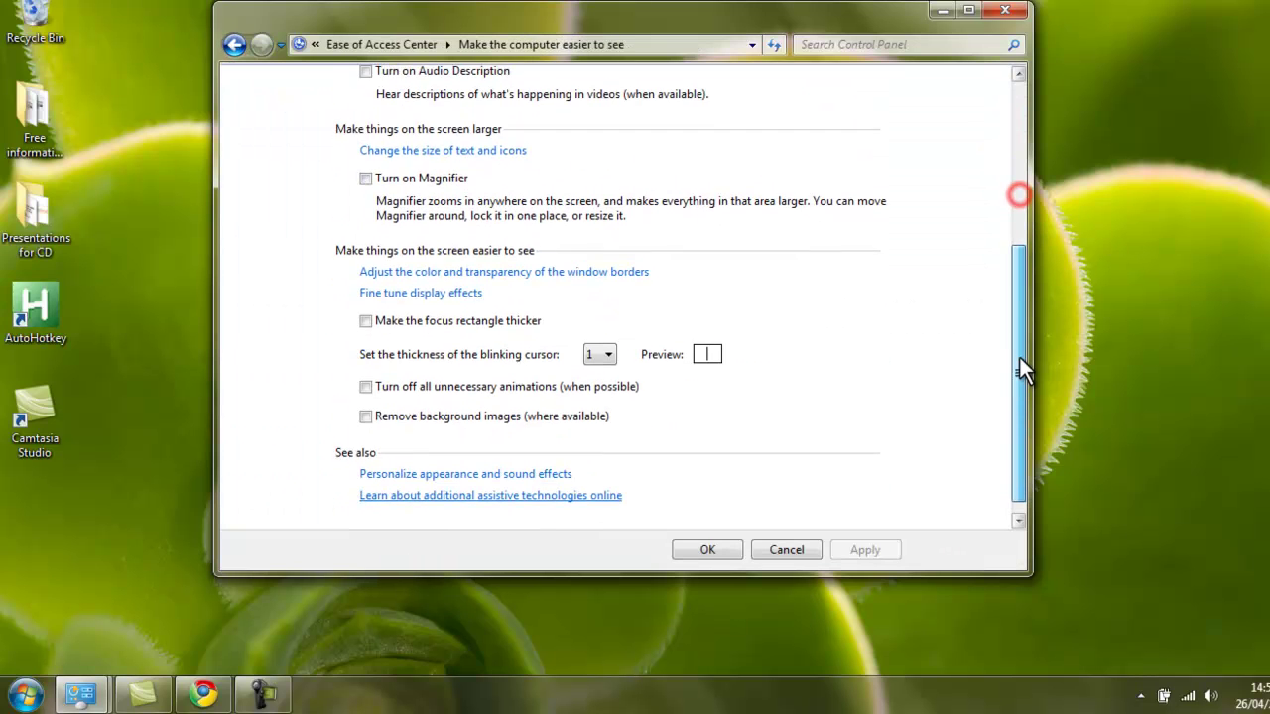
click(607, 353)
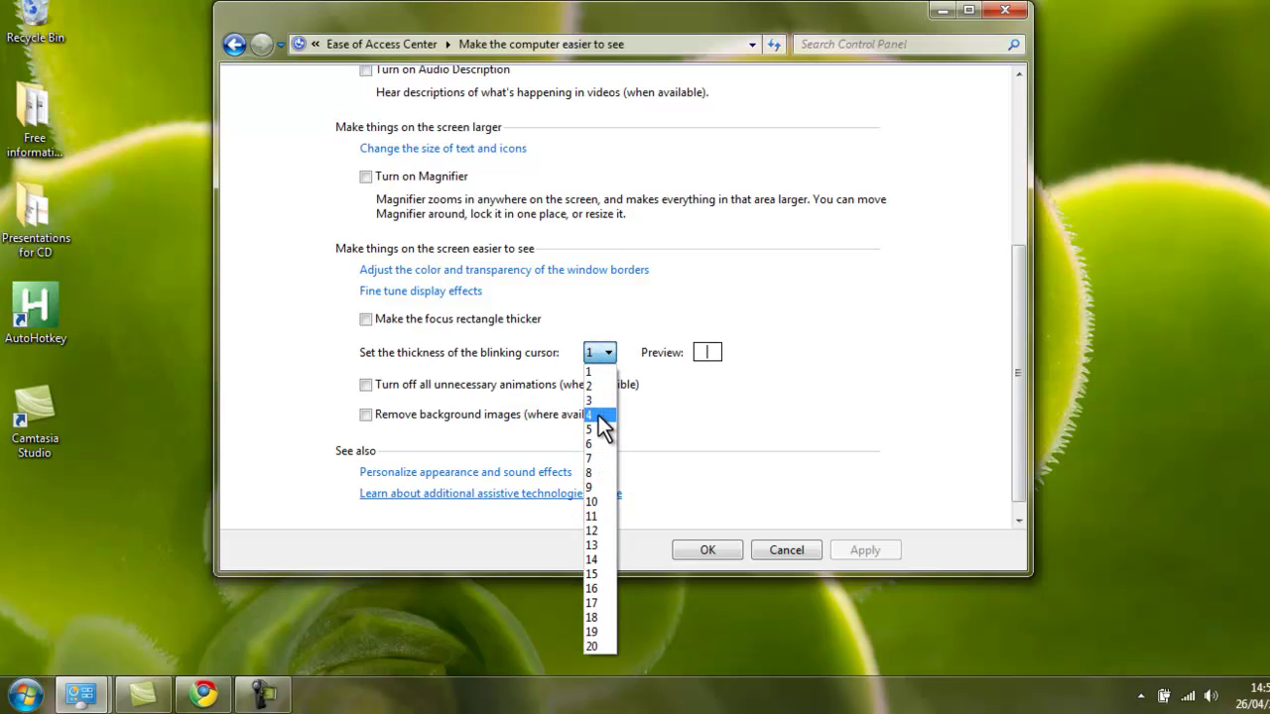
click(600, 415)
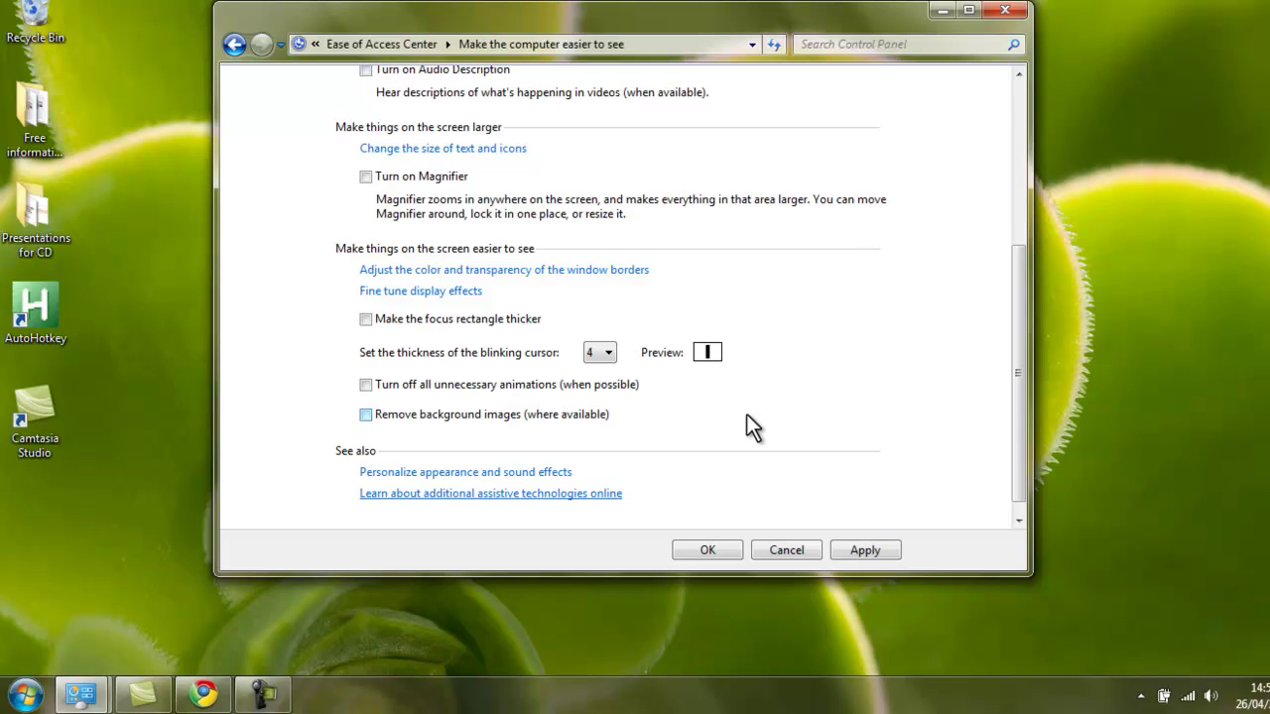
click(801, 549)
click(1010, 10)
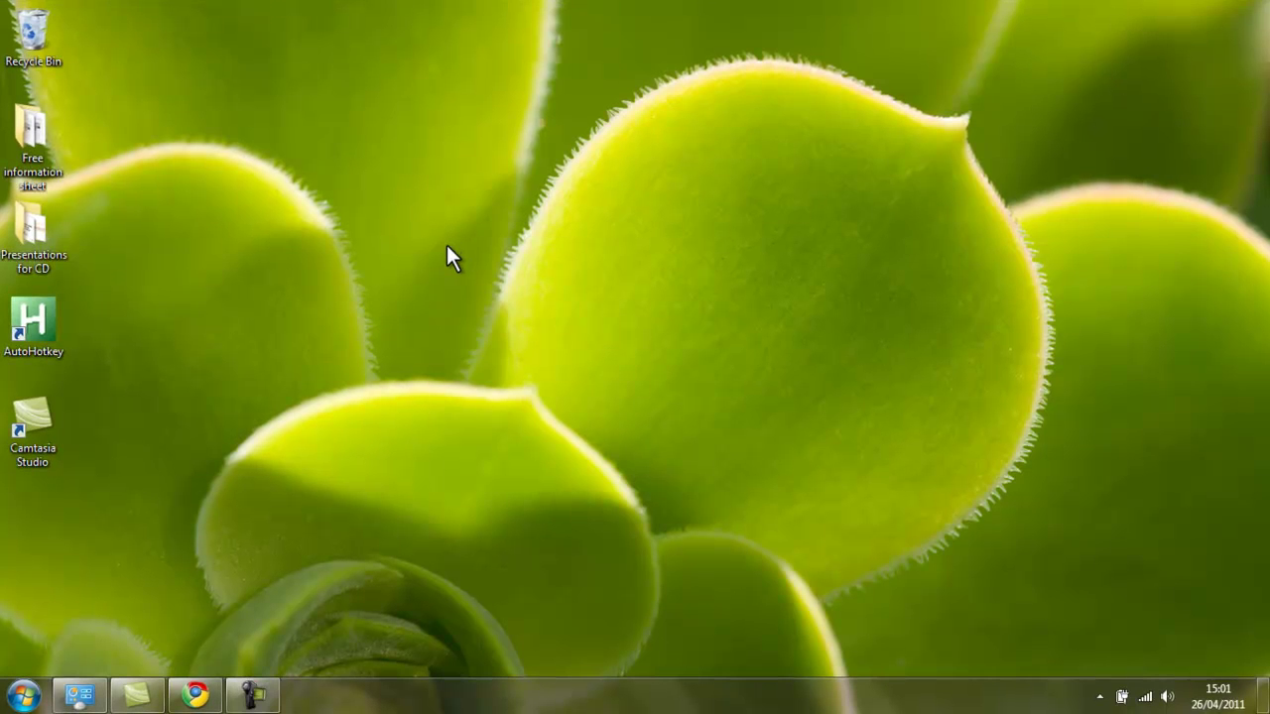
- Open Window Color from the desktop's Personalize settings, showing Lavender applied
right_click(447, 245)
click(523, 492)
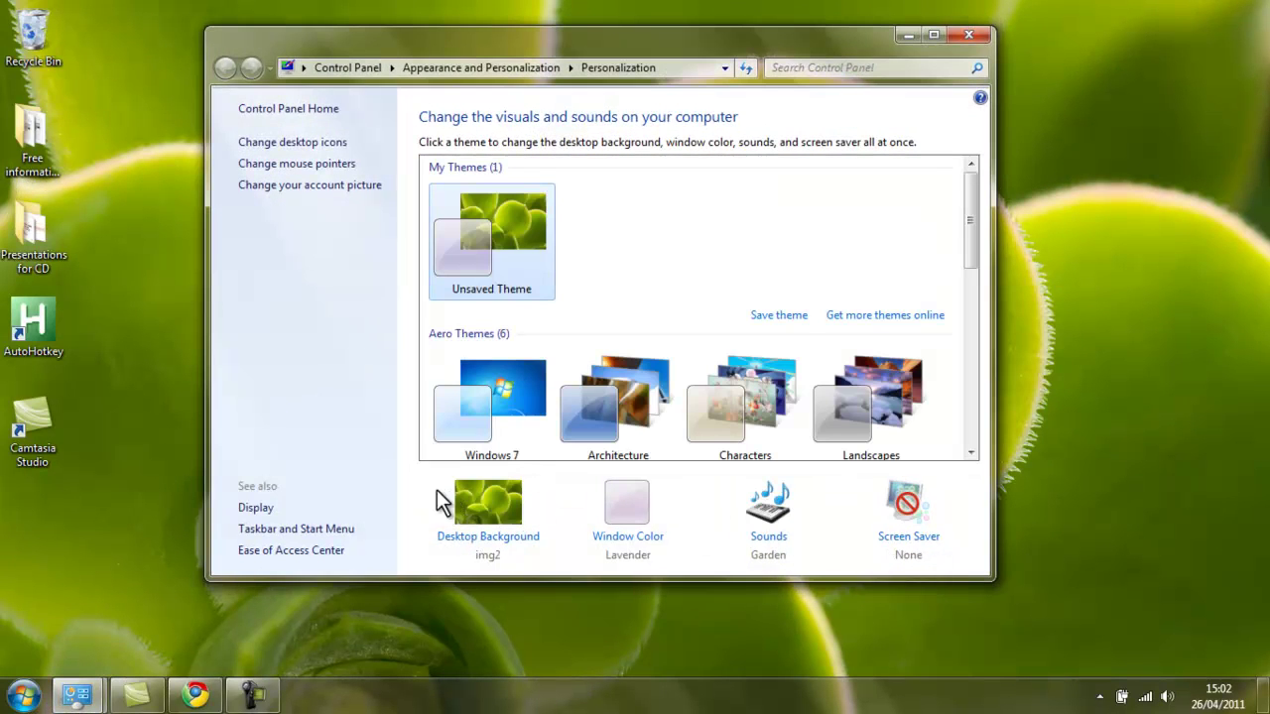
click(656, 538)
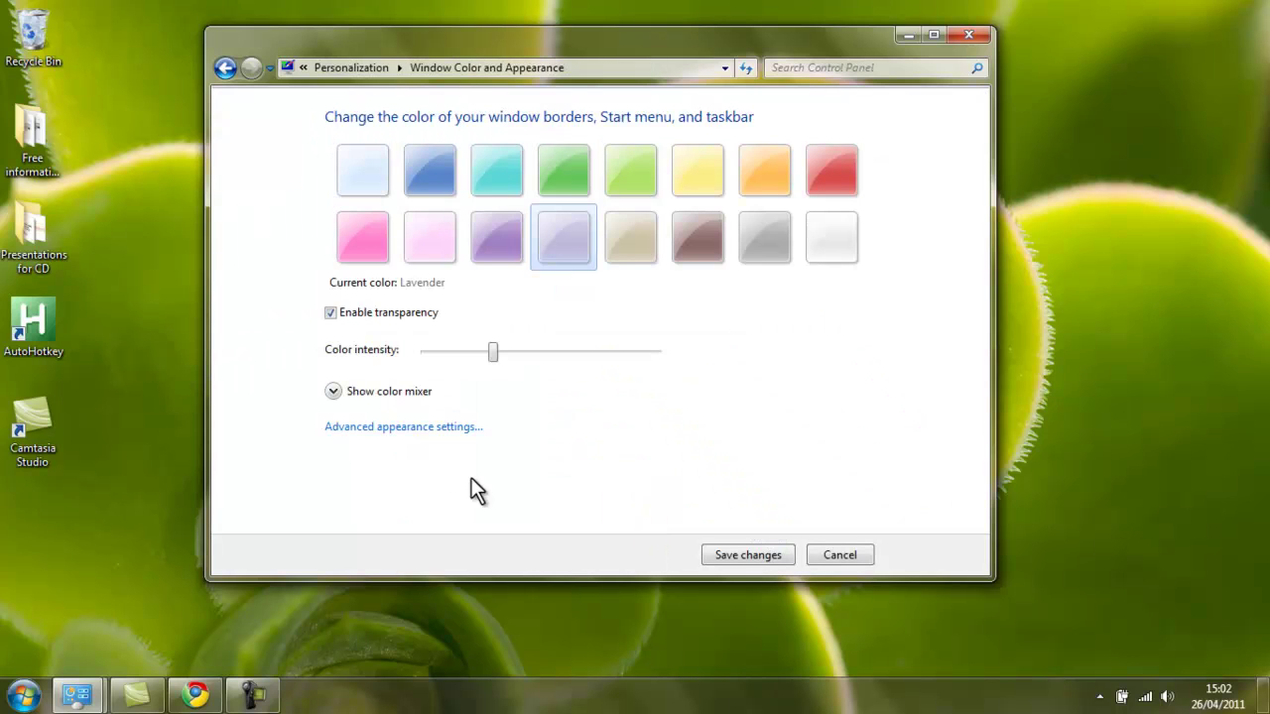
- In Advanced appearance settings, set the Icon item's font size to 14 and apply
click(459, 428)
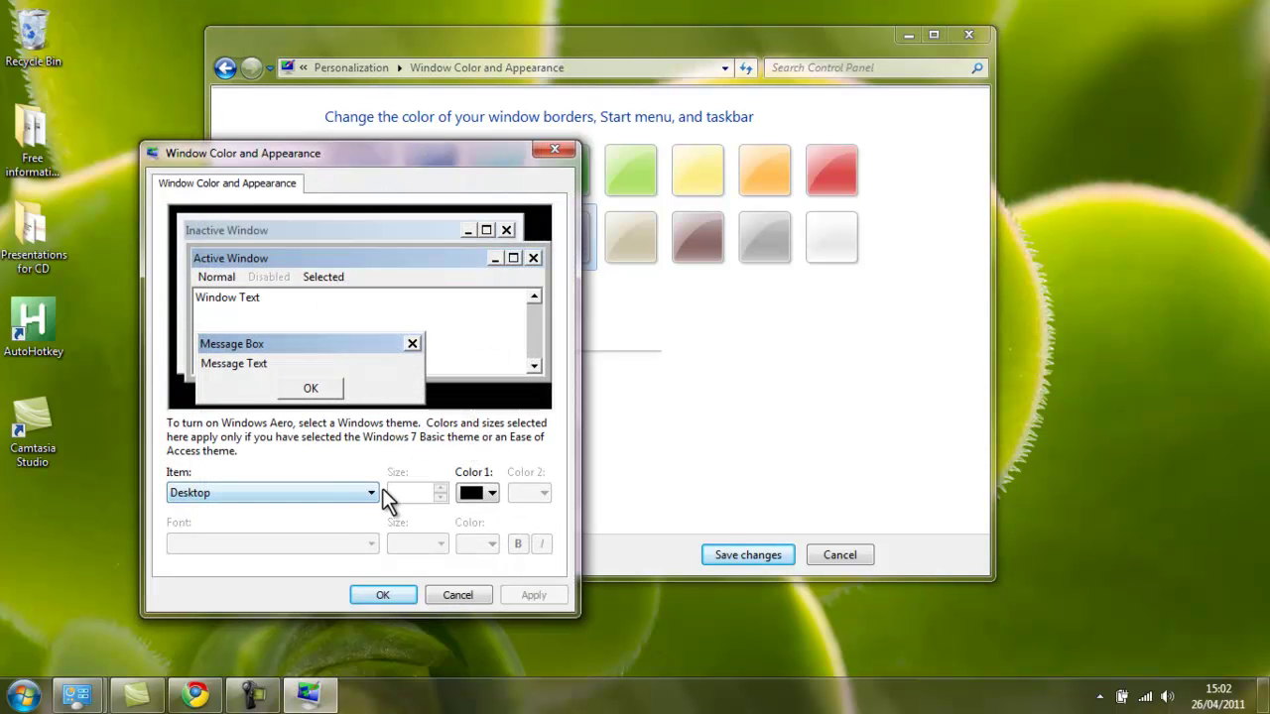
click(370, 493)
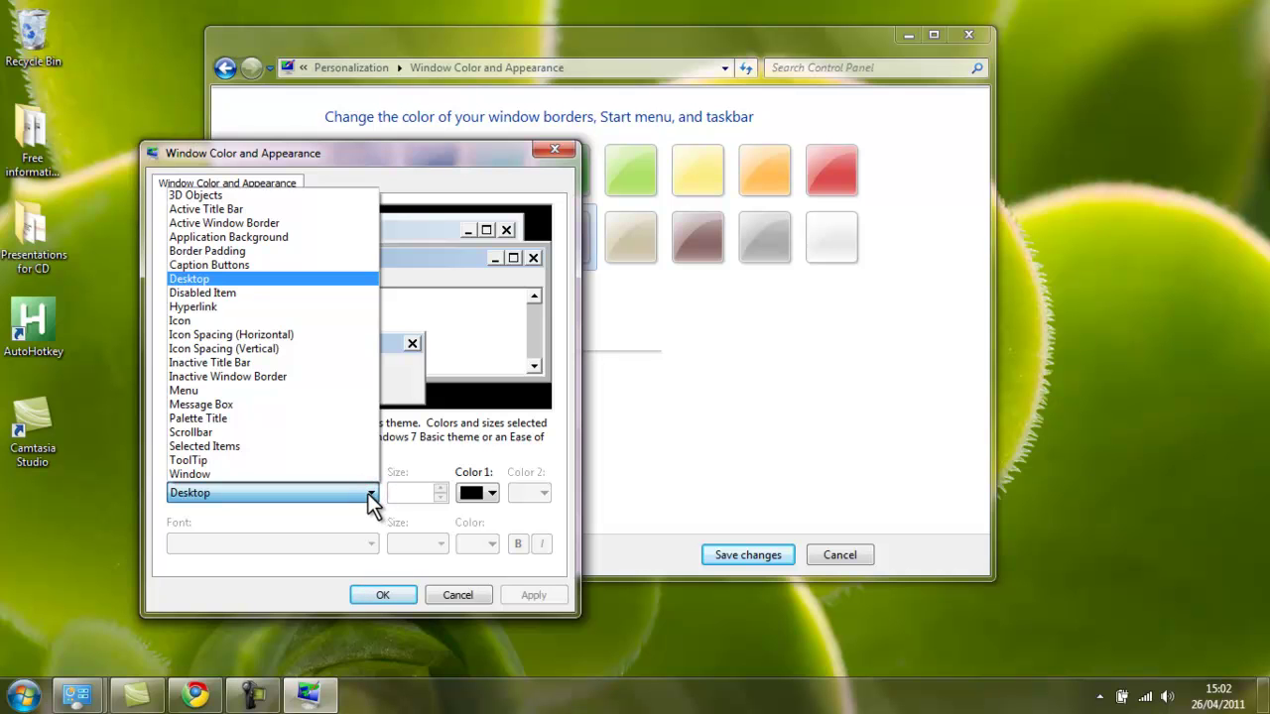
click(281, 322)
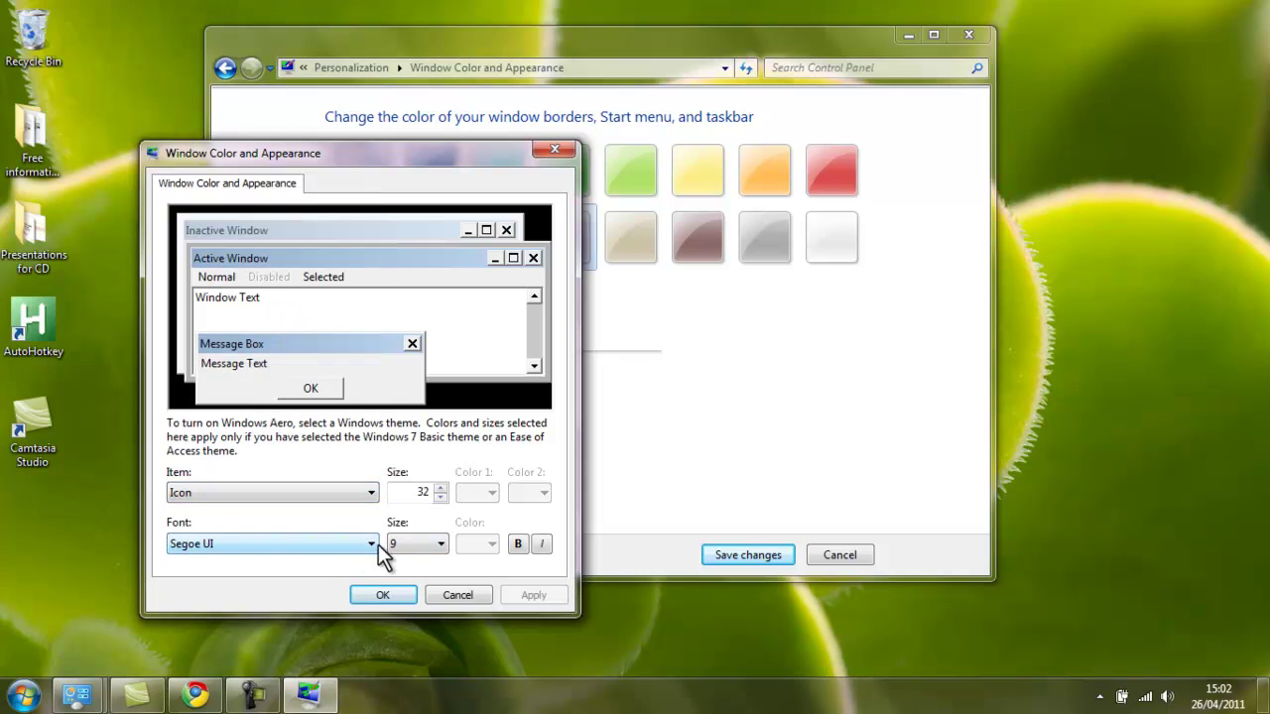
click(440, 546)
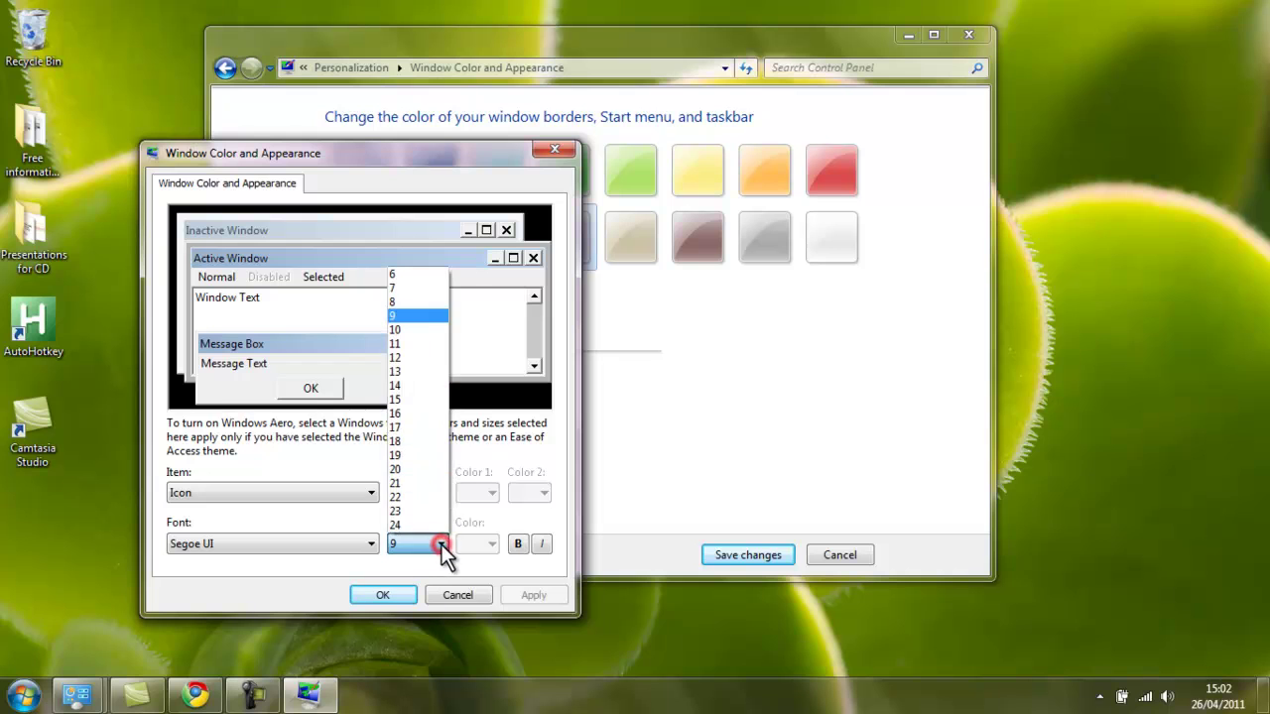
click(414, 387)
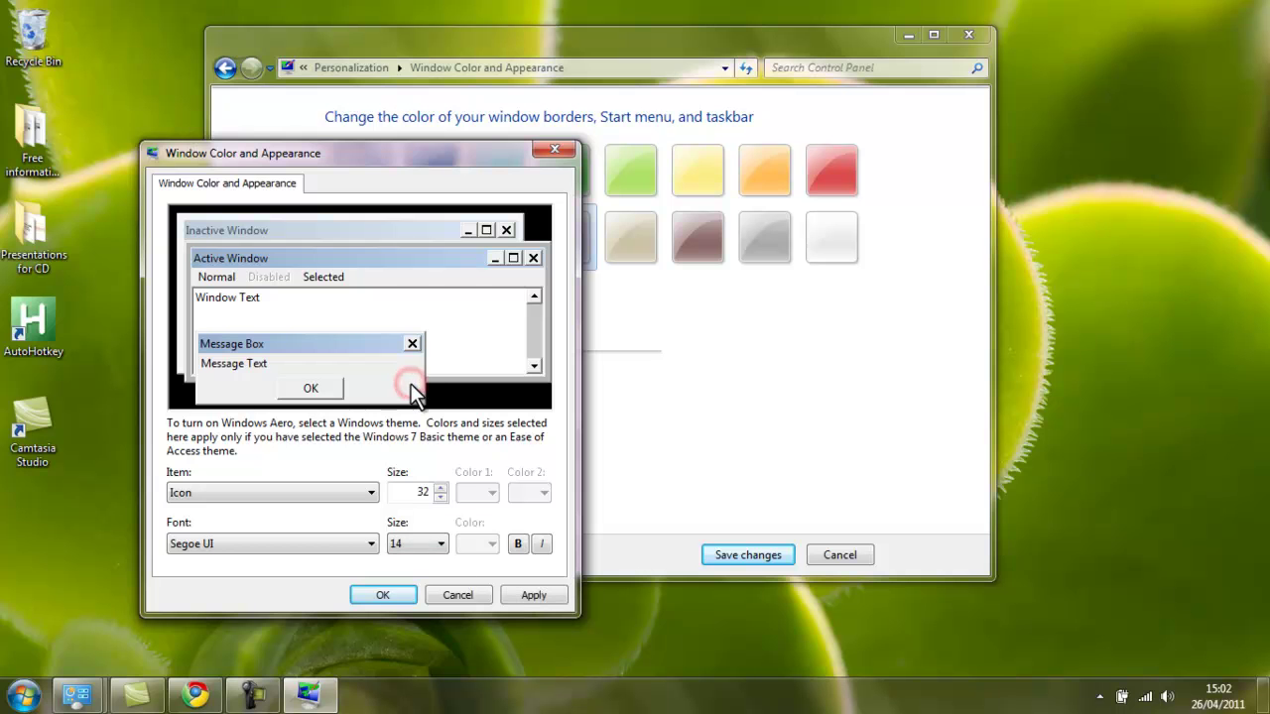
click(523, 594)
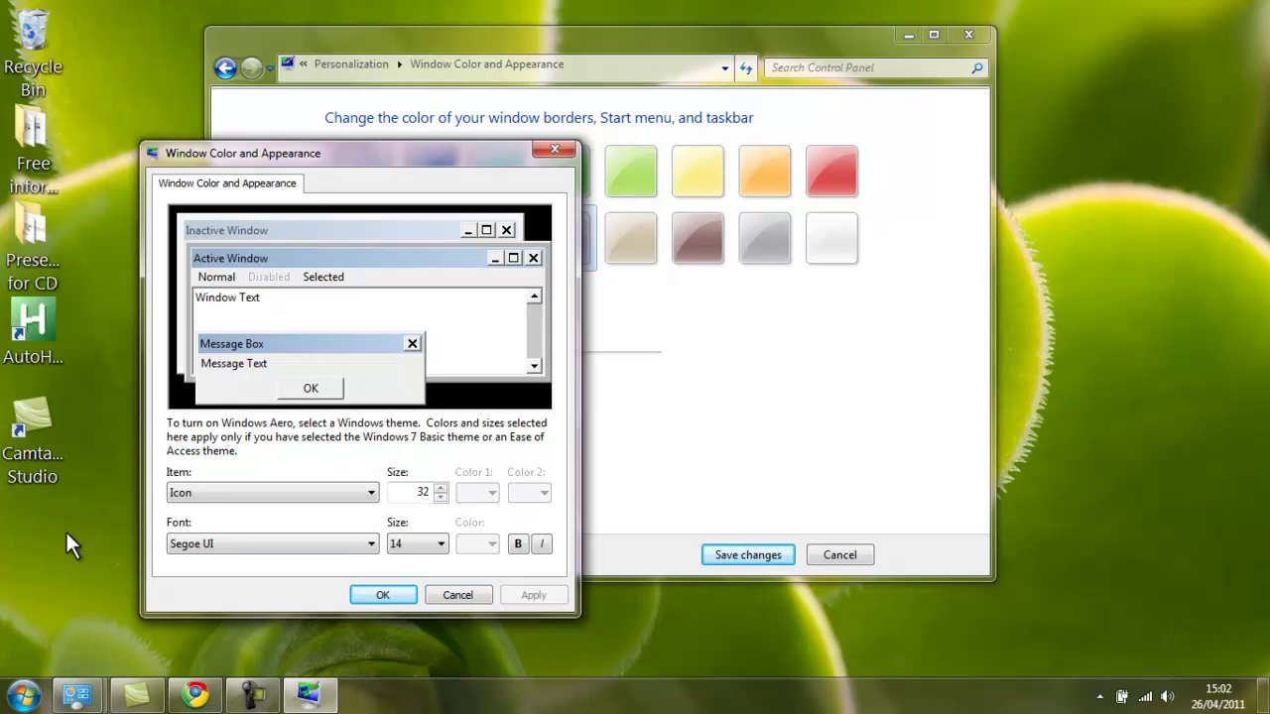
- Close the advanced dialog and leave Window Color without further changes
click(385, 595)
click(841, 556)
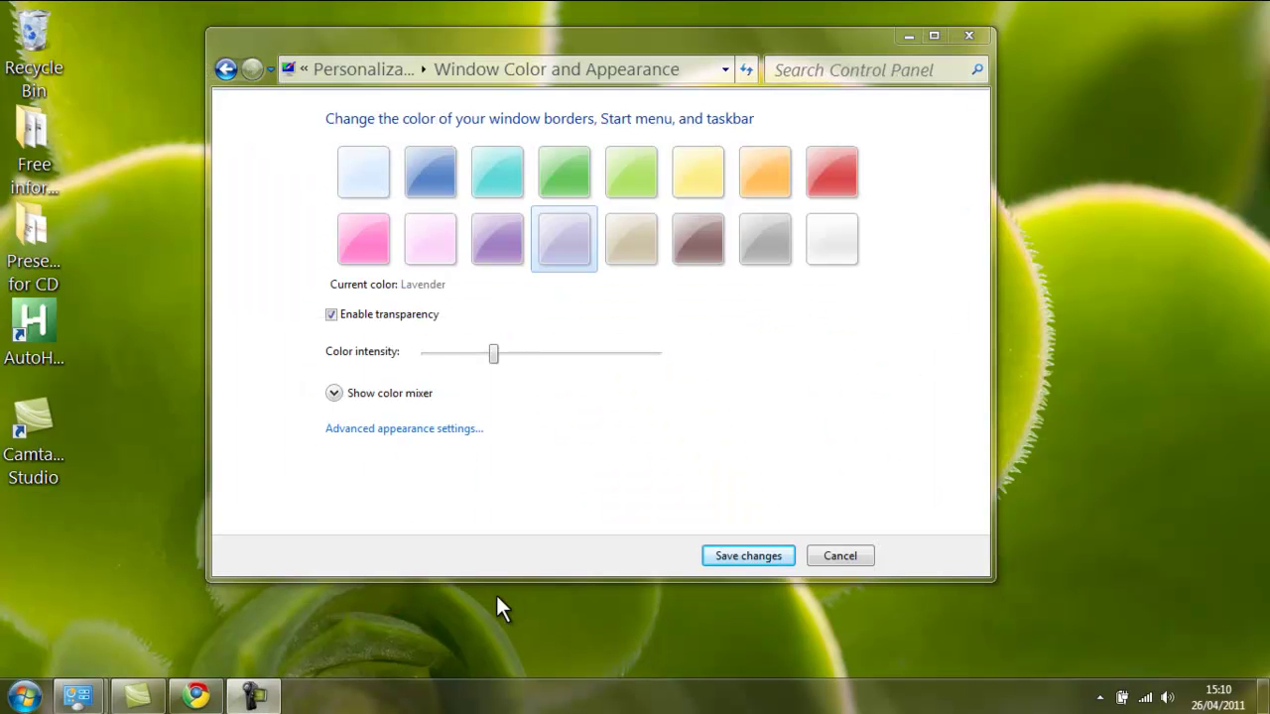
click(845, 556)
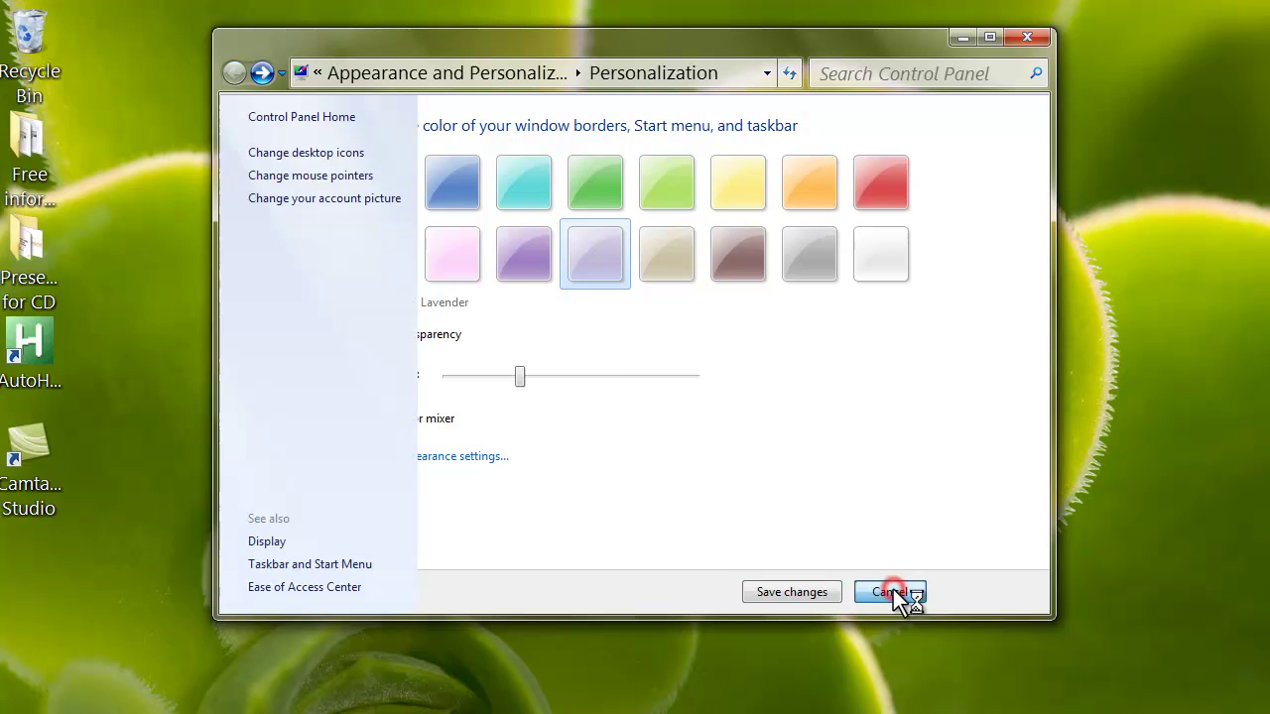